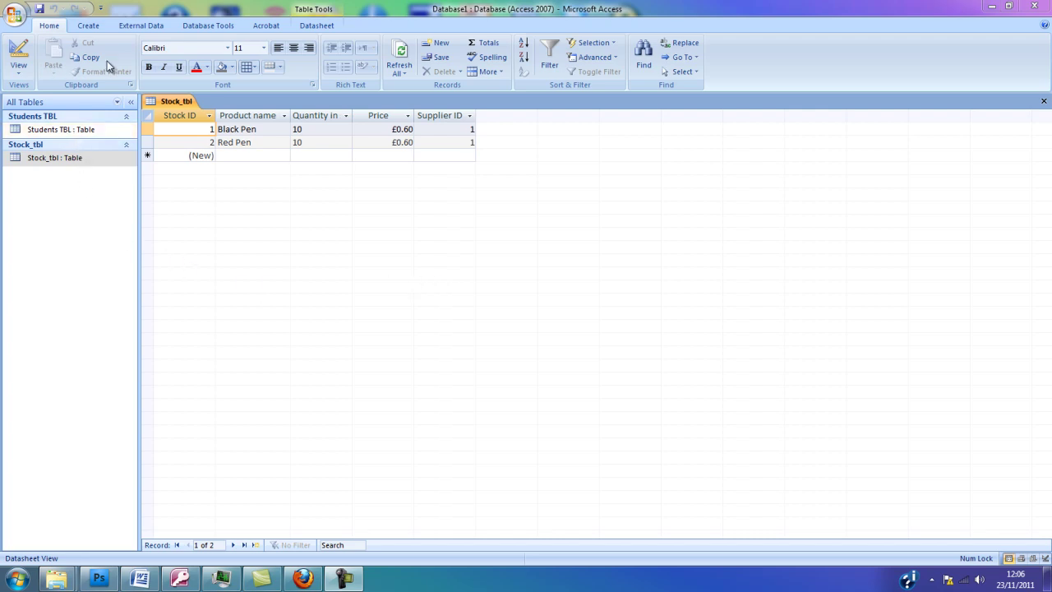
Generate a form from Stock_tbl showing Stock ID, Product name, Quantity in stock, Price and Supplier ID.
{"action": "left_click", "coordinate": [56, 164]}
{"action": "left_click", "coordinate": [169, 105]}
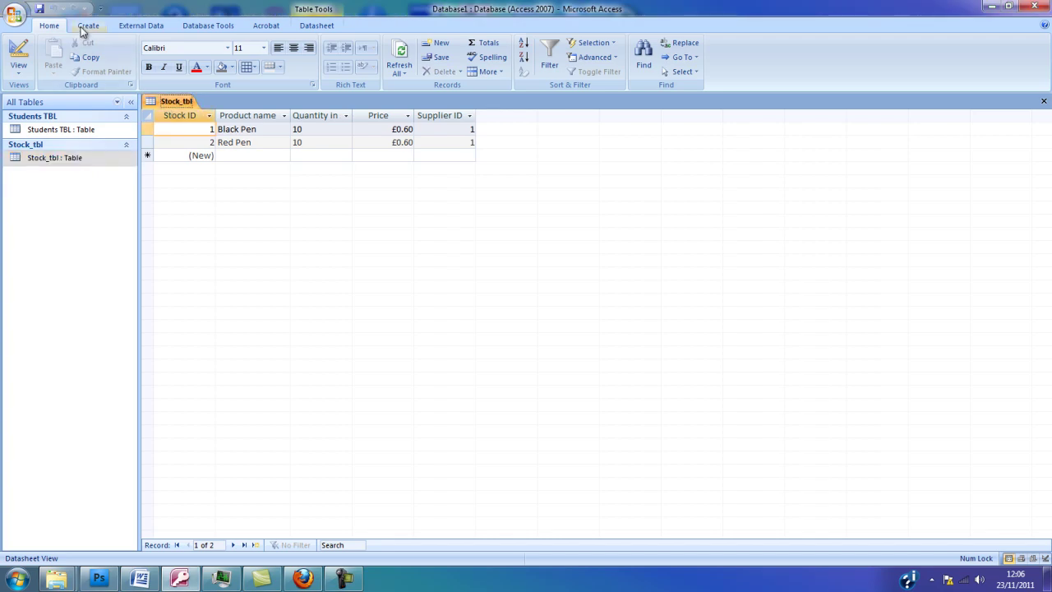
{"action": "left_click", "coordinate": [85, 26]}
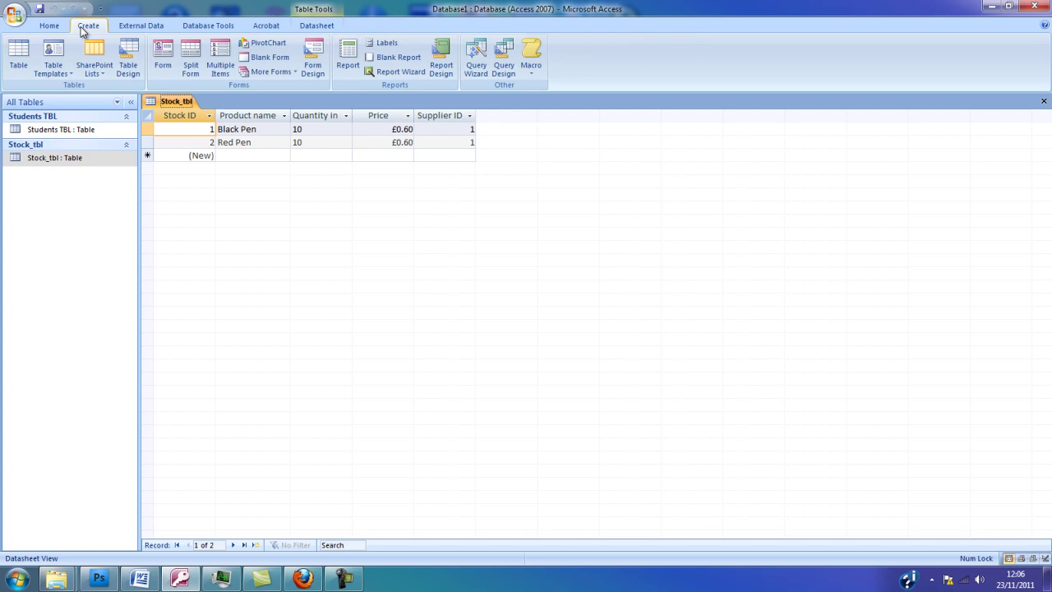
{"action": "left_click", "coordinate": [166, 62]}
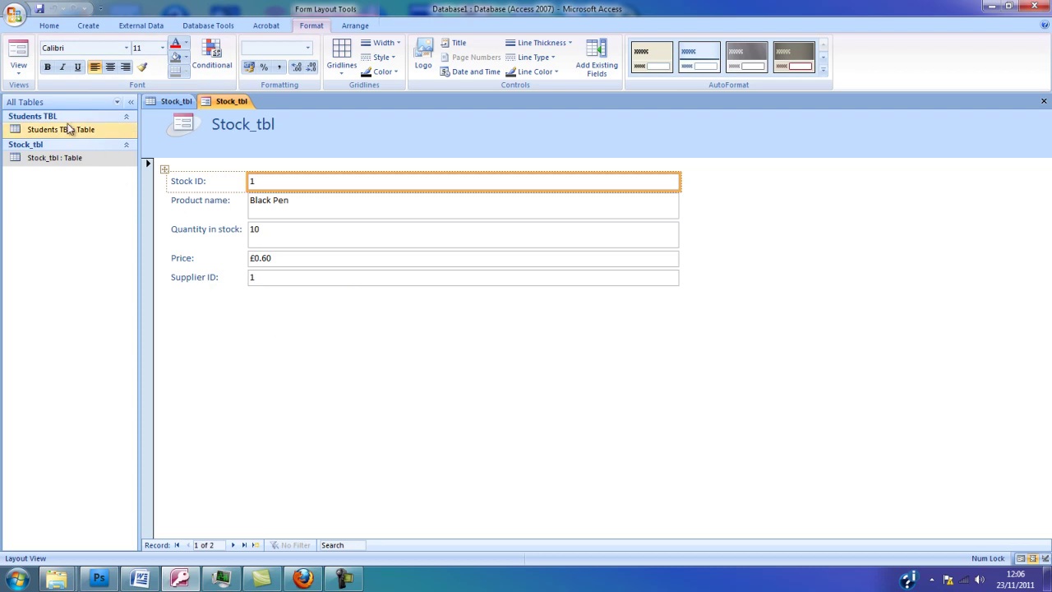
Switch the form to Design View and make the Detail section taller.
{"action": "left_click", "coordinate": [18, 67]}
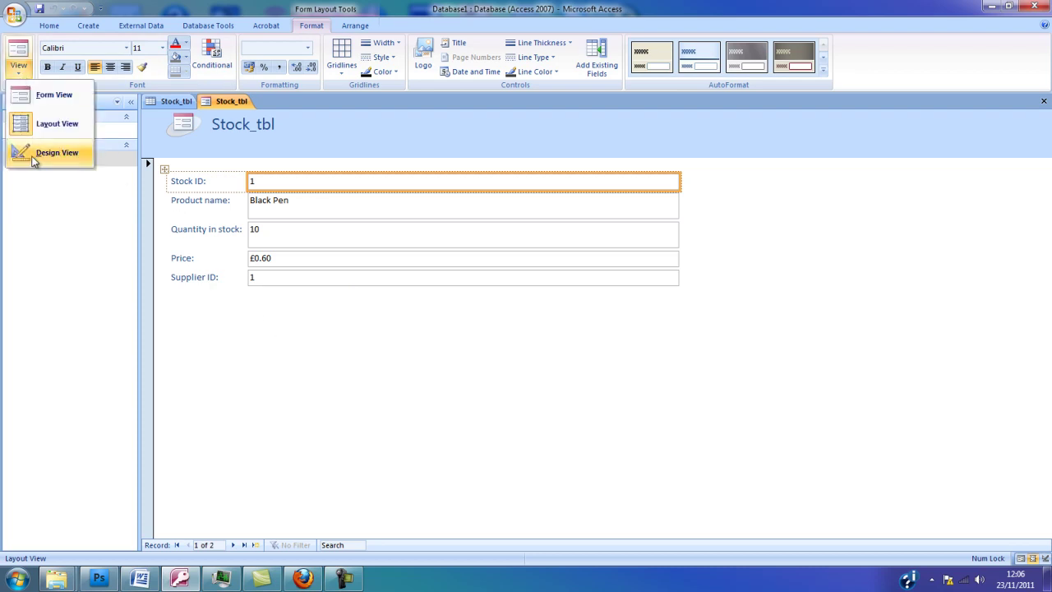
{"action": "left_click", "coordinate": [69, 164]}
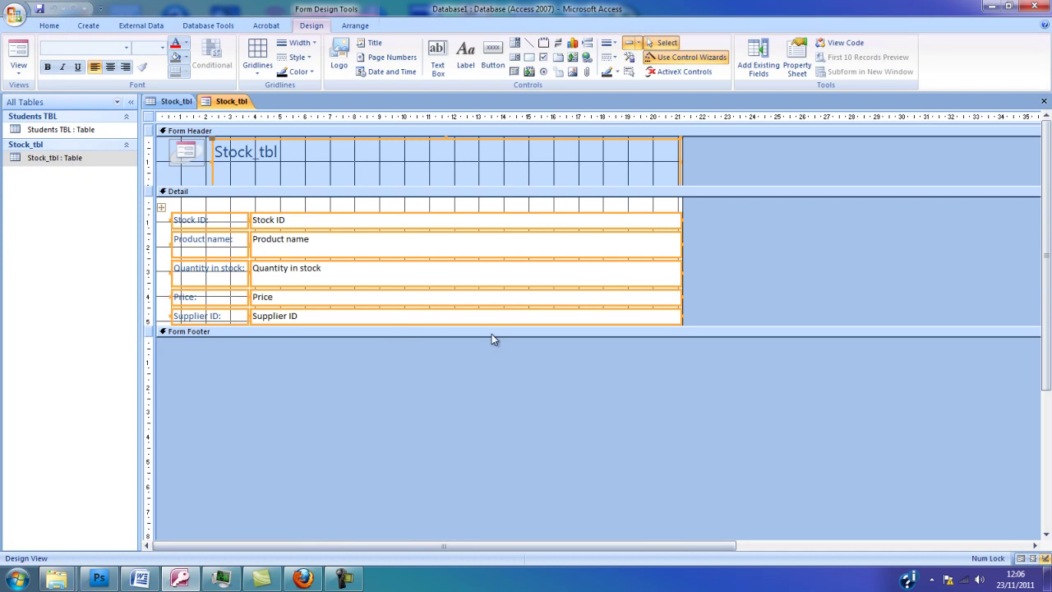
{"action": "left_click_drag", "start_coordinate": [713, 327], "coordinate": [722, 453]}
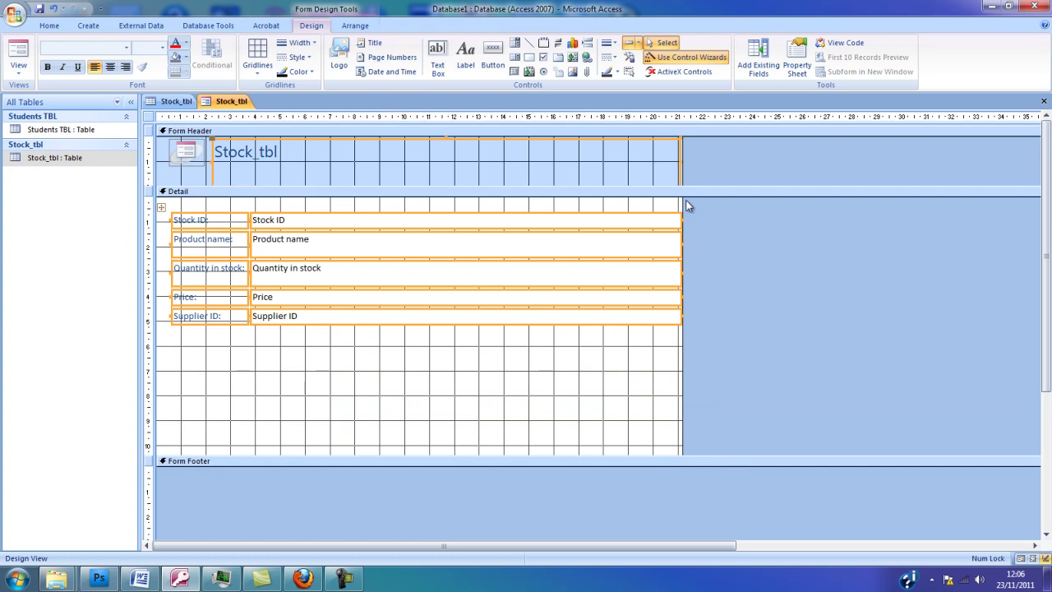
Delete the header logo and Stock_tbl title, then collapse the form header to zero height.
{"action": "left_click", "coordinate": [184, 157]}
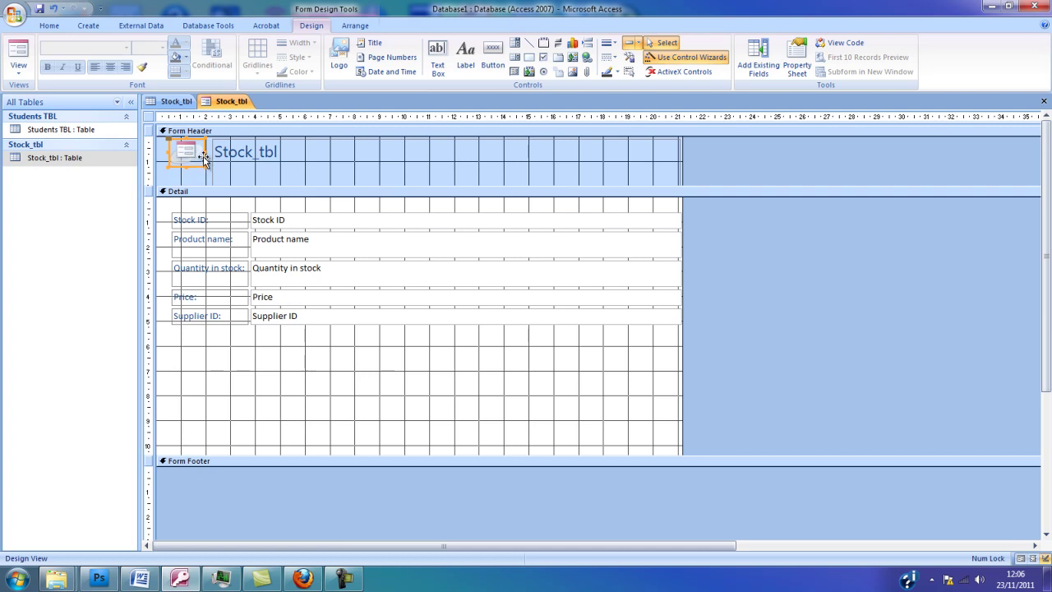
{"action": "key", "text": "Delete"}
{"action": "left_click", "coordinate": [217, 164]}
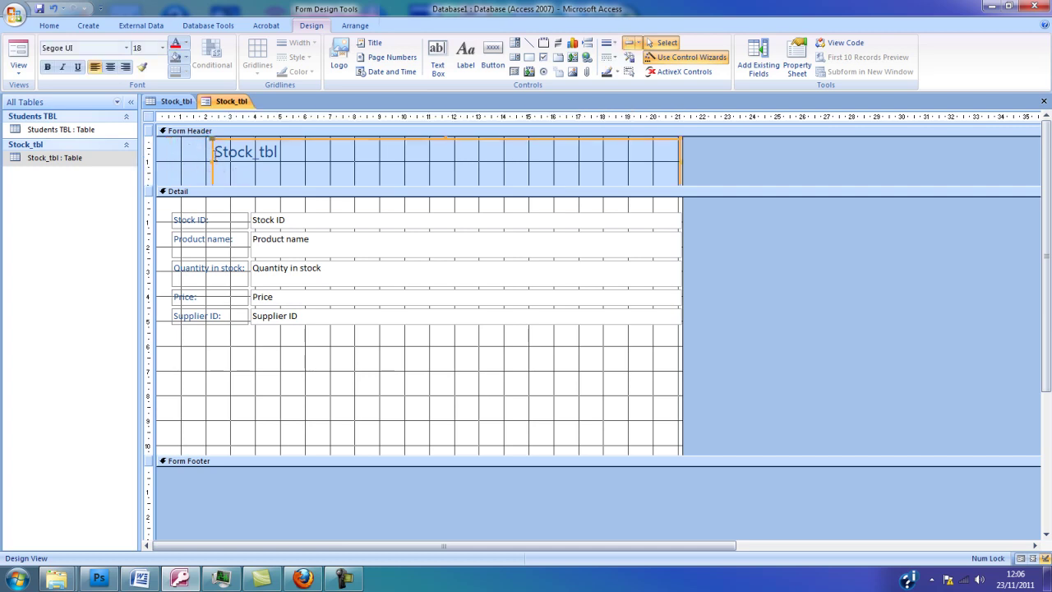
{"action": "key", "text": "Delete"}
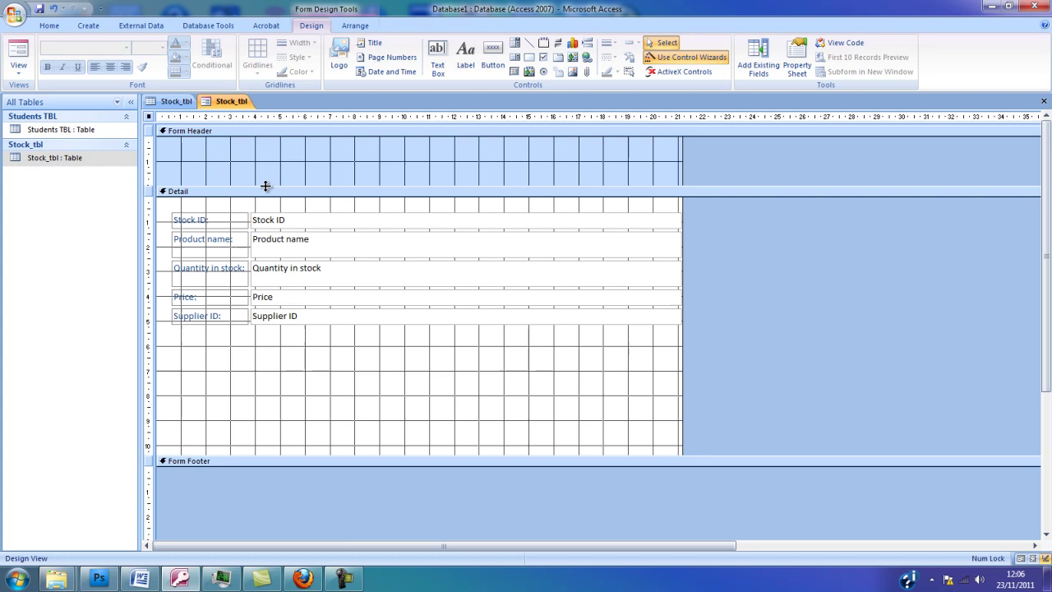
{"action": "left_click_drag", "start_coordinate": [269, 186], "coordinate": [263, 117]}
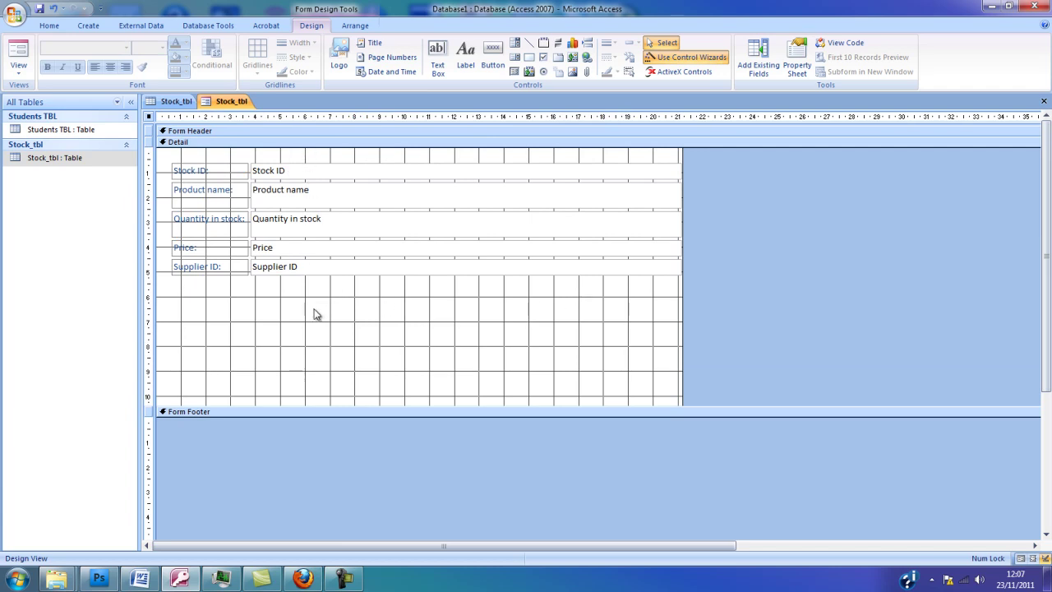
Ungroup the form's controls and delete the five field labels.
{"action": "left_click_drag", "start_coordinate": [381, 313], "coordinate": [191, 170]}
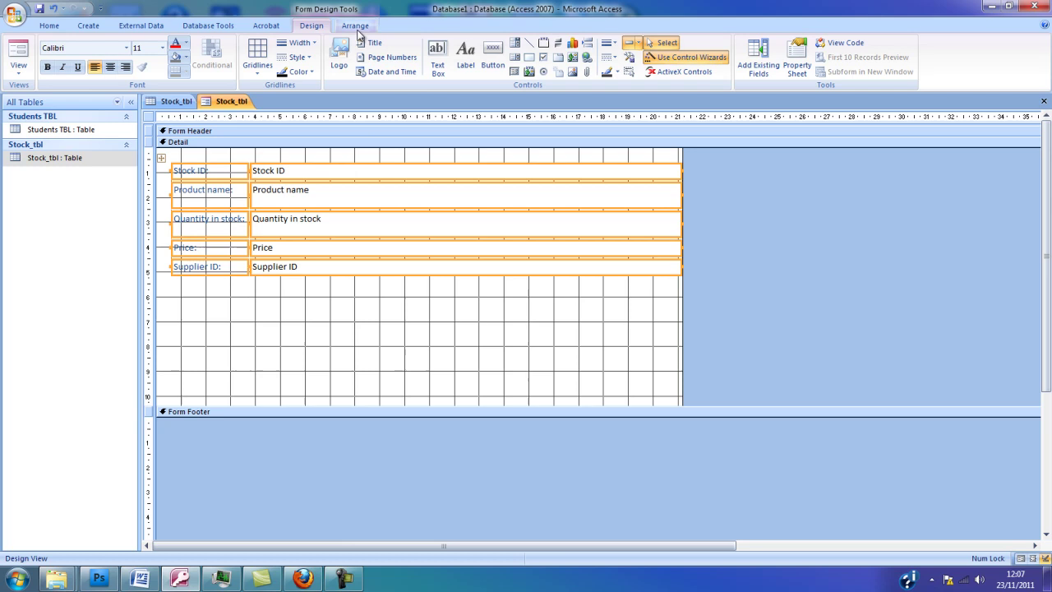
{"action": "left_click", "coordinate": [356, 26]}
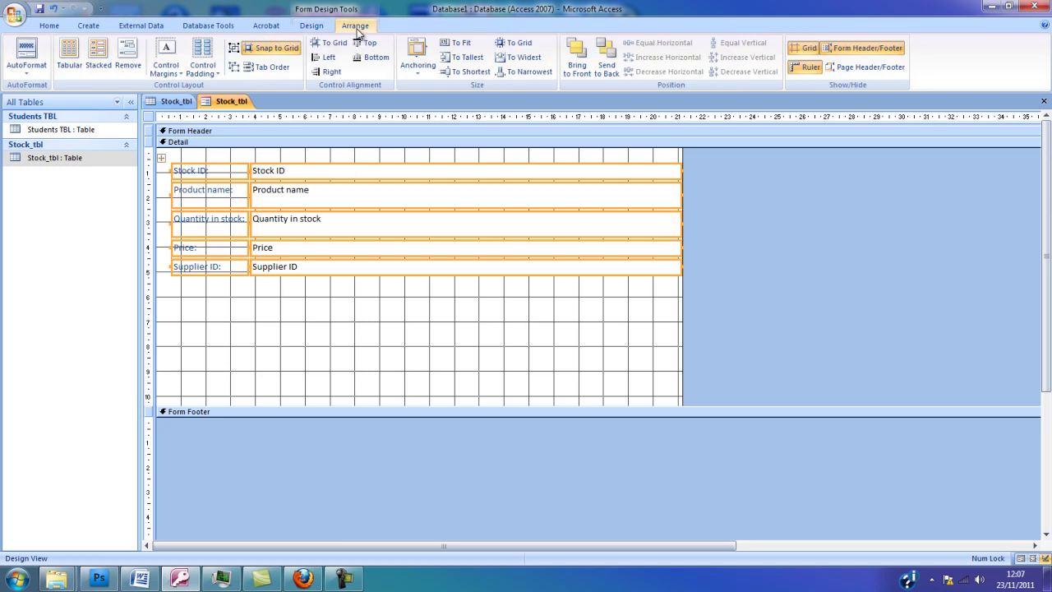
{"action": "left_click", "coordinate": [234, 51]}
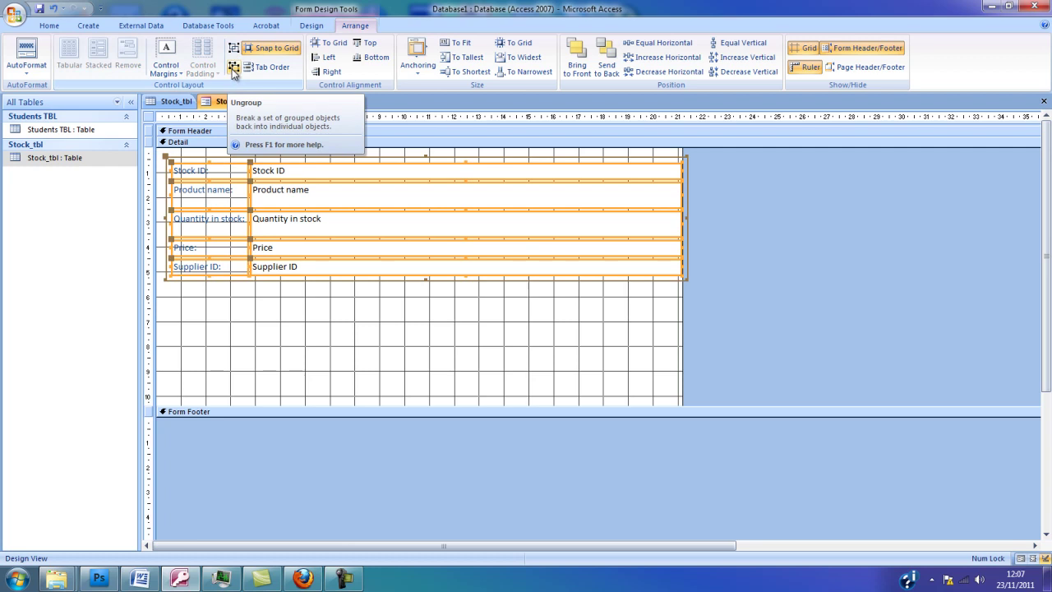
{"action": "left_click", "coordinate": [234, 67]}
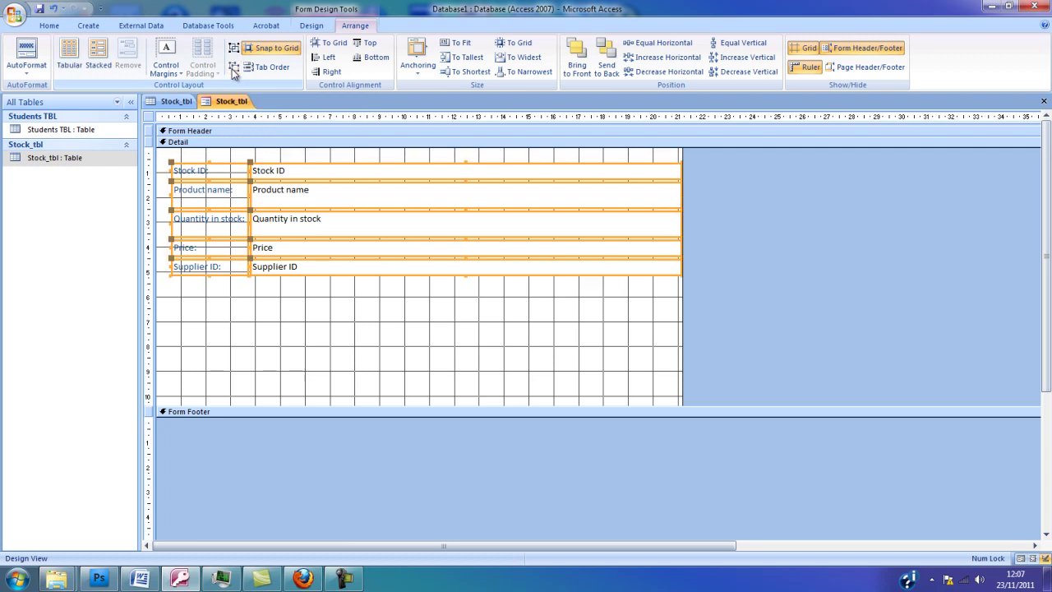
{"action": "left_click", "coordinate": [200, 296]}
{"action": "left_click_drag", "start_coordinate": [201, 300], "coordinate": [206, 168]}
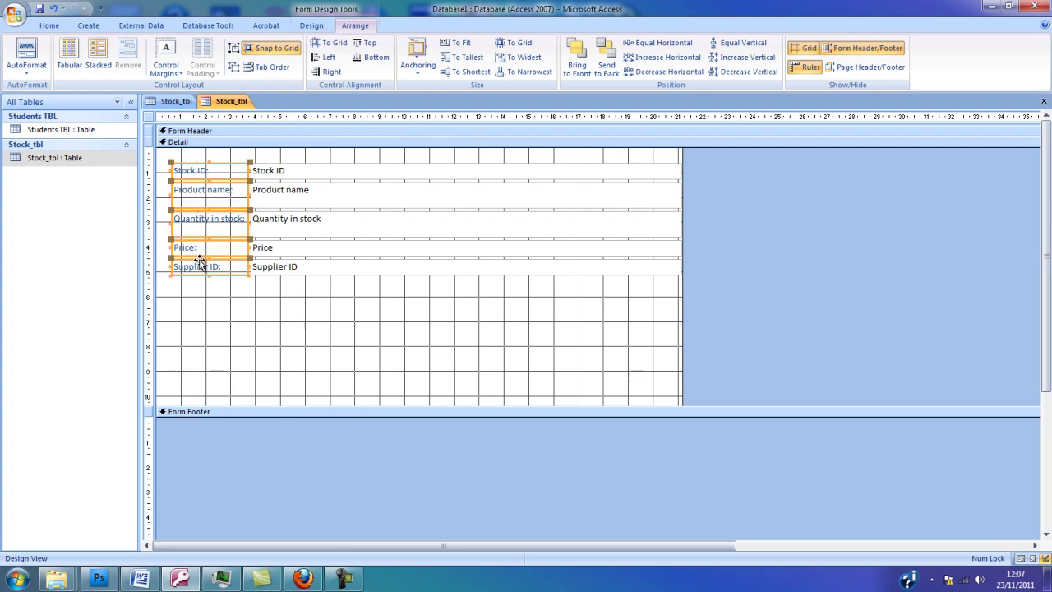
{"action": "key", "text": "Delete"}
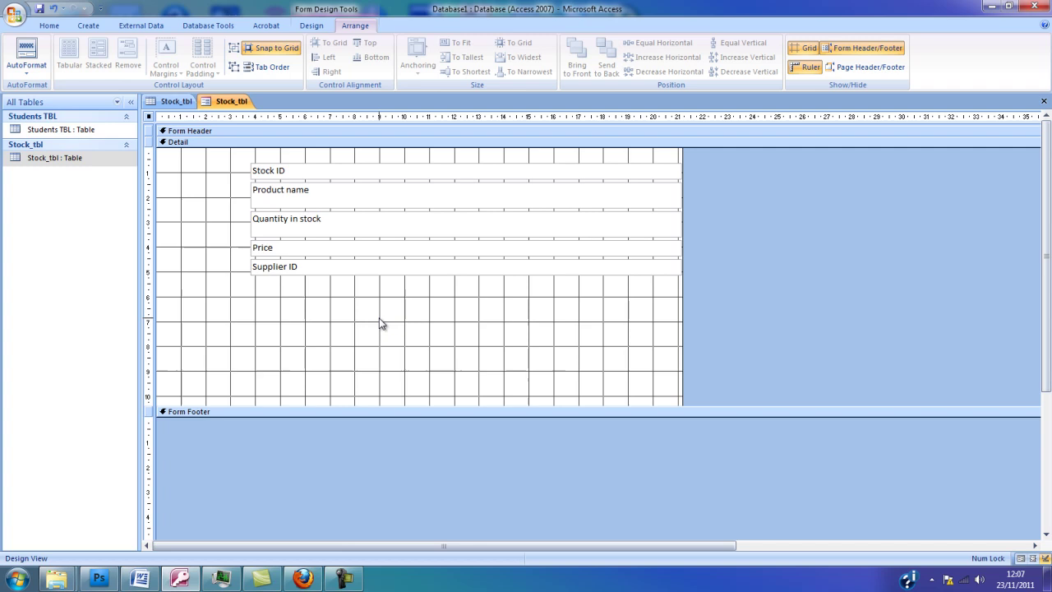
Narrow the five field boxes and move them toward the middle of the Detail grid.
{"action": "left_click_drag", "start_coordinate": [379, 319], "coordinate": [288, 156]}
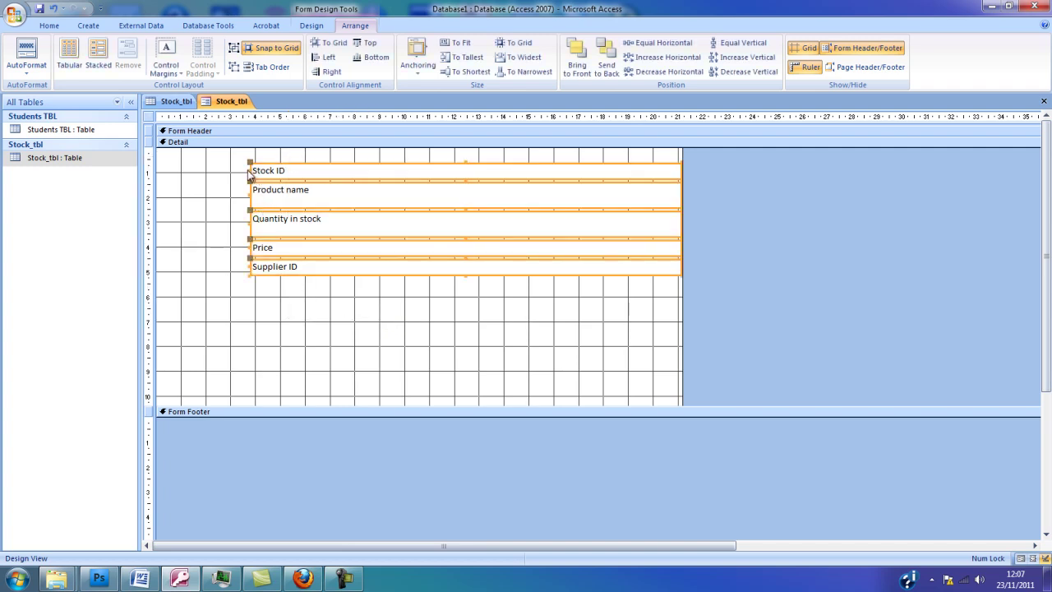
{"action": "left_click_drag", "start_coordinate": [246, 171], "coordinate": [593, 188]}
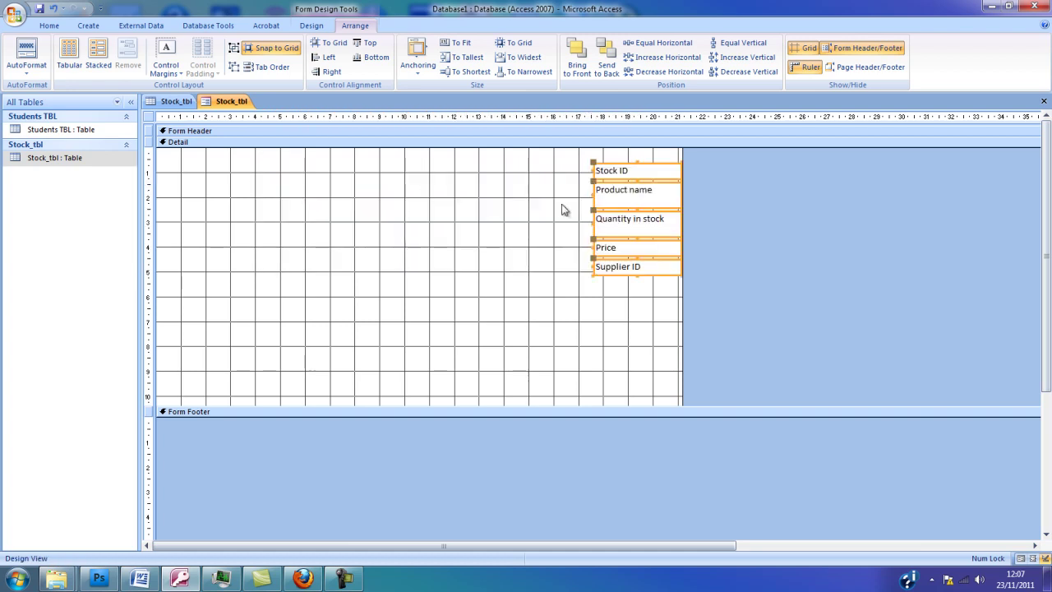
{"action": "left_click_drag", "start_coordinate": [603, 228], "coordinate": [365, 254]}
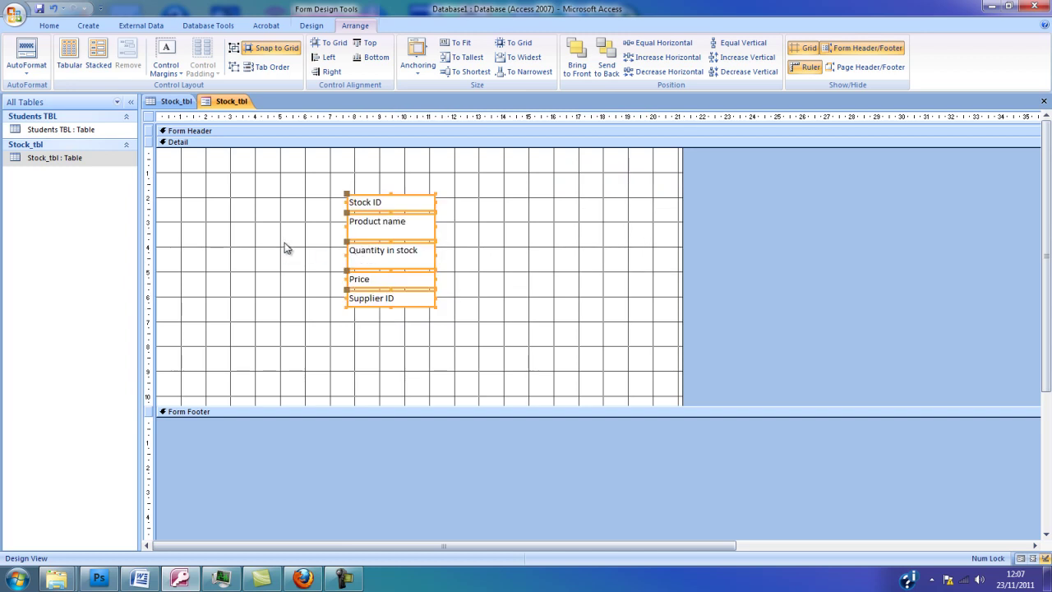
Draw an image frame on the Detail grid holding the Stock_form picture from the F: drive's DB folder.
{"action": "left_click", "coordinate": [285, 248]}
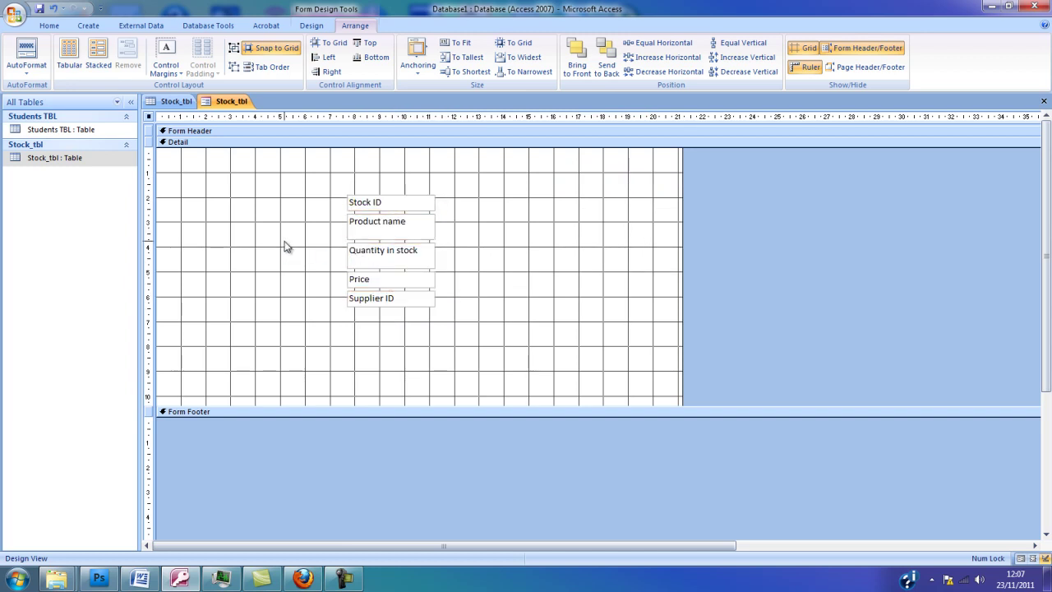
{"action": "left_click", "coordinate": [311, 26]}
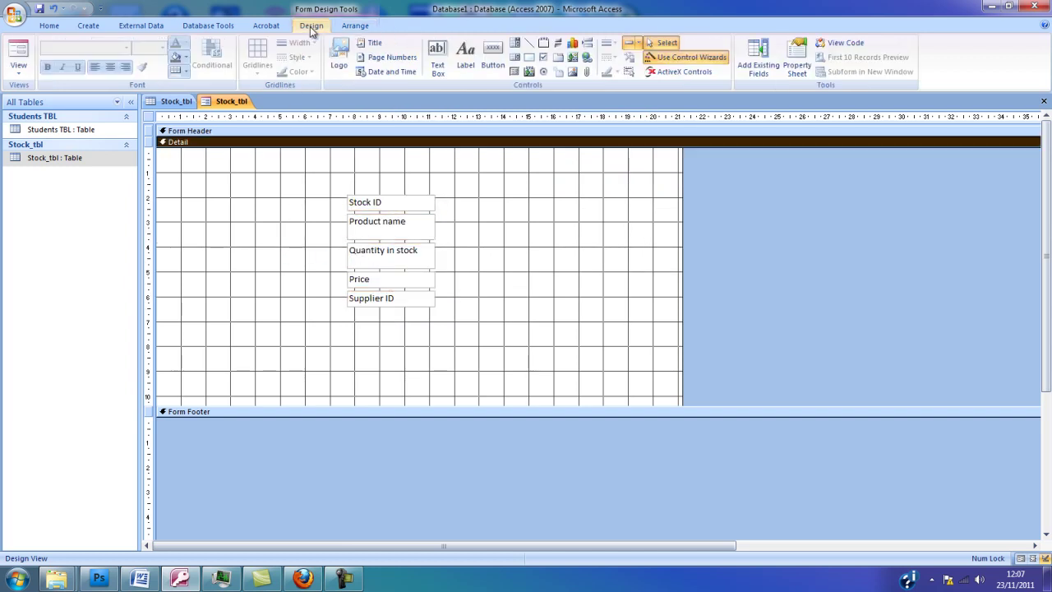
{"action": "left_click", "coordinate": [573, 73]}
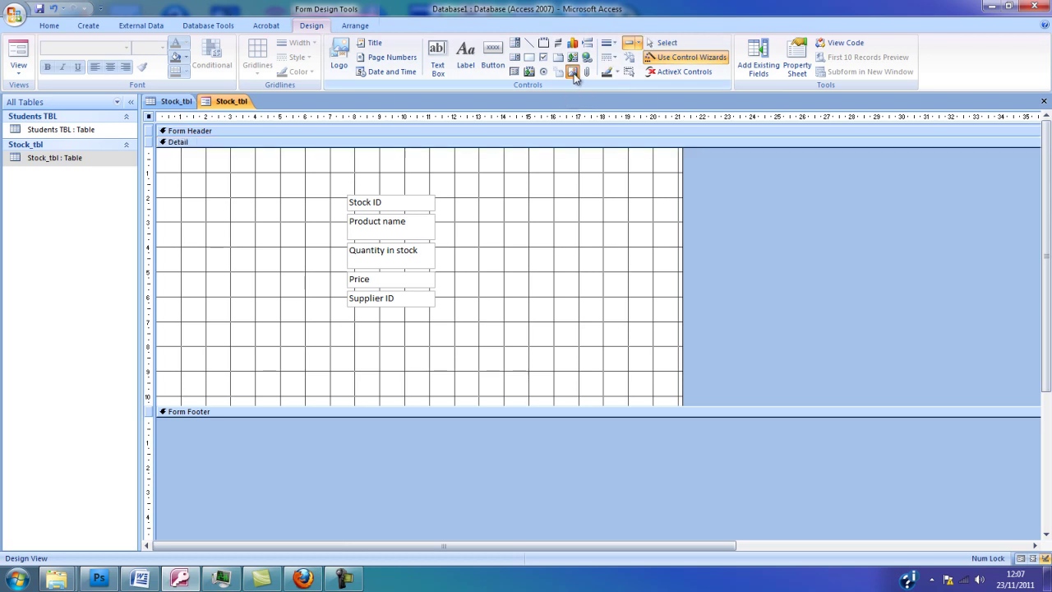
{"action": "left_click_drag", "start_coordinate": [242, 161], "coordinate": [593, 374]}
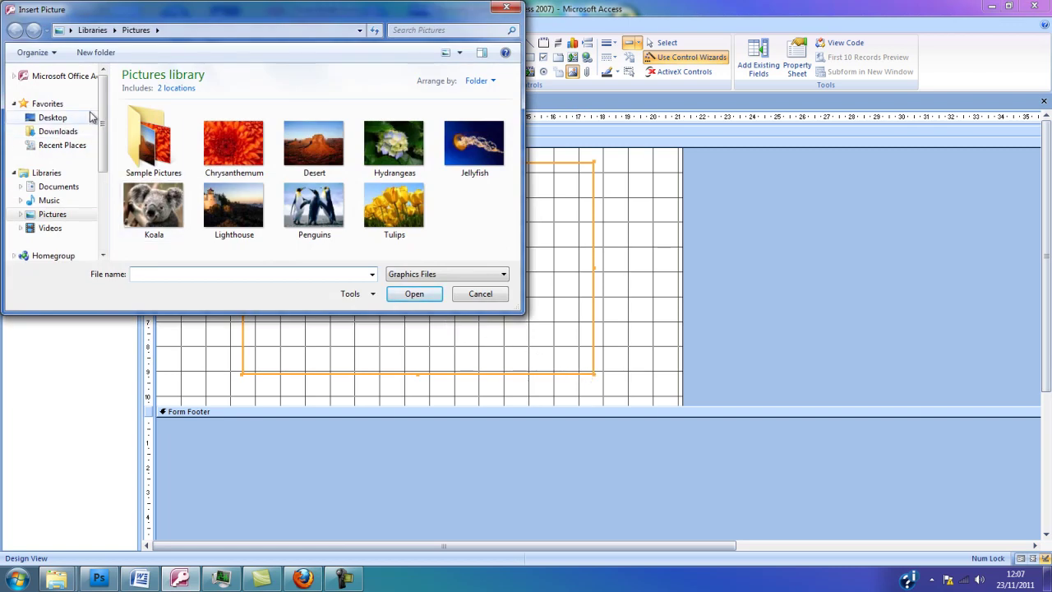
{"action": "left_click_drag", "start_coordinate": [103, 118], "coordinate": [104, 188]}
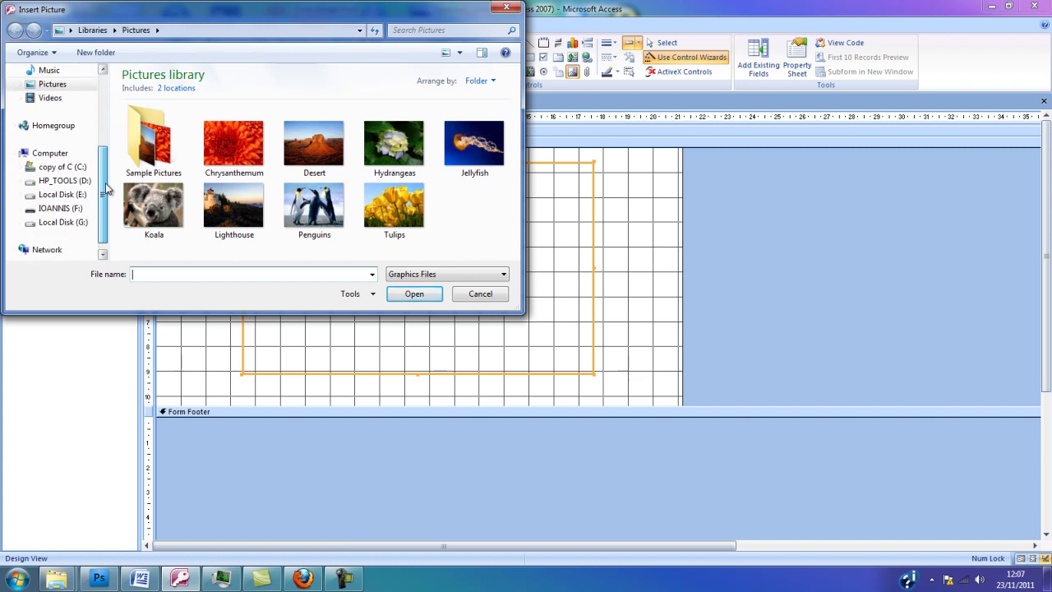
{"action": "left_click", "coordinate": [52, 211]}
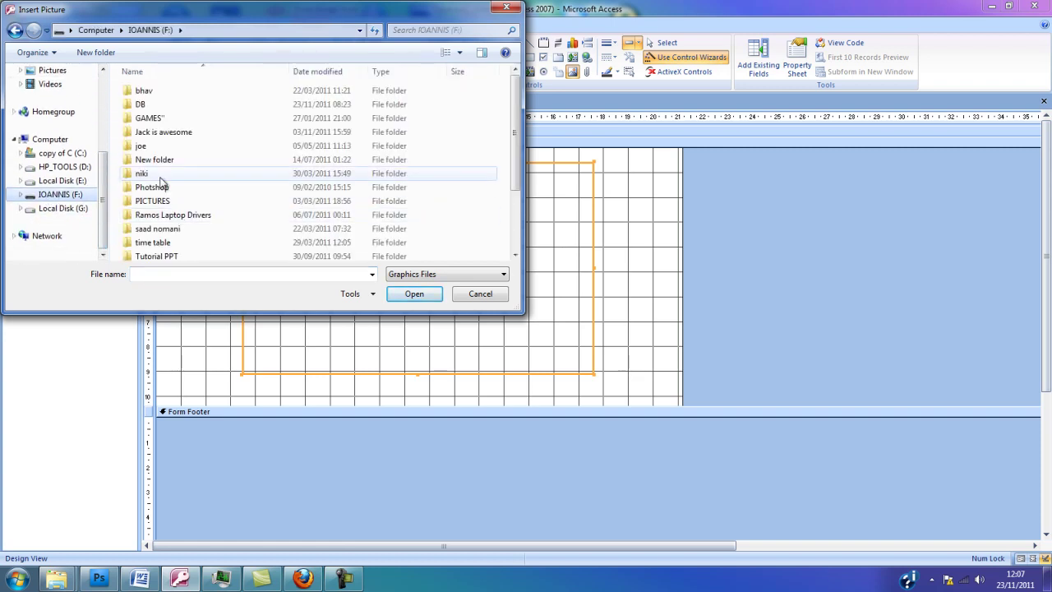
{"action": "double_click", "coordinate": [148, 106]}
{"action": "double_click", "coordinate": [149, 94]}
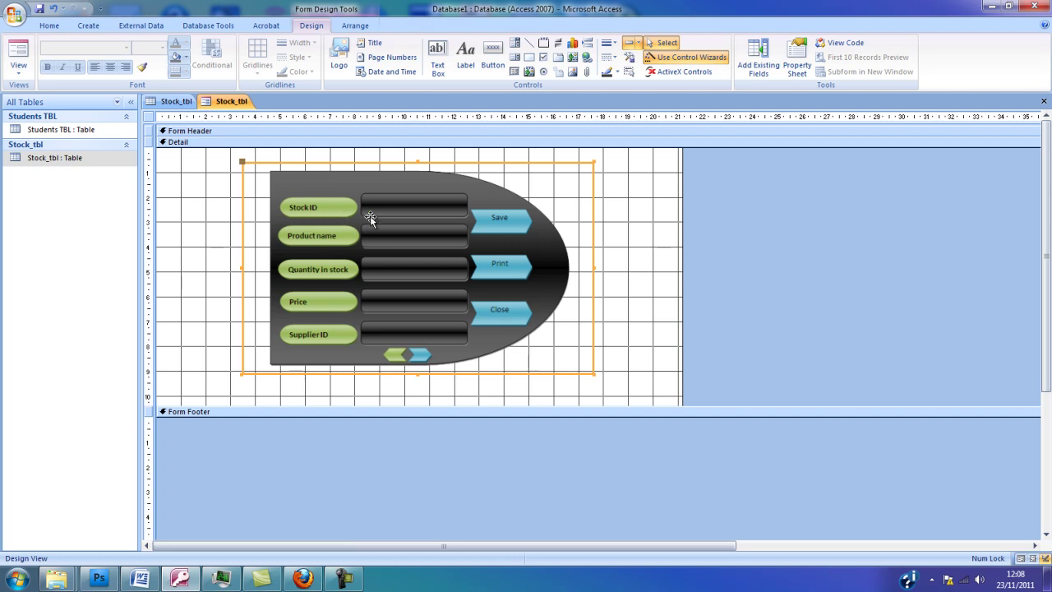
Send the oval Stock_form picture behind the field boxes and move it to the form's left side.
{"action": "left_click_drag", "start_coordinate": [357, 205], "coordinate": [447, 239]}
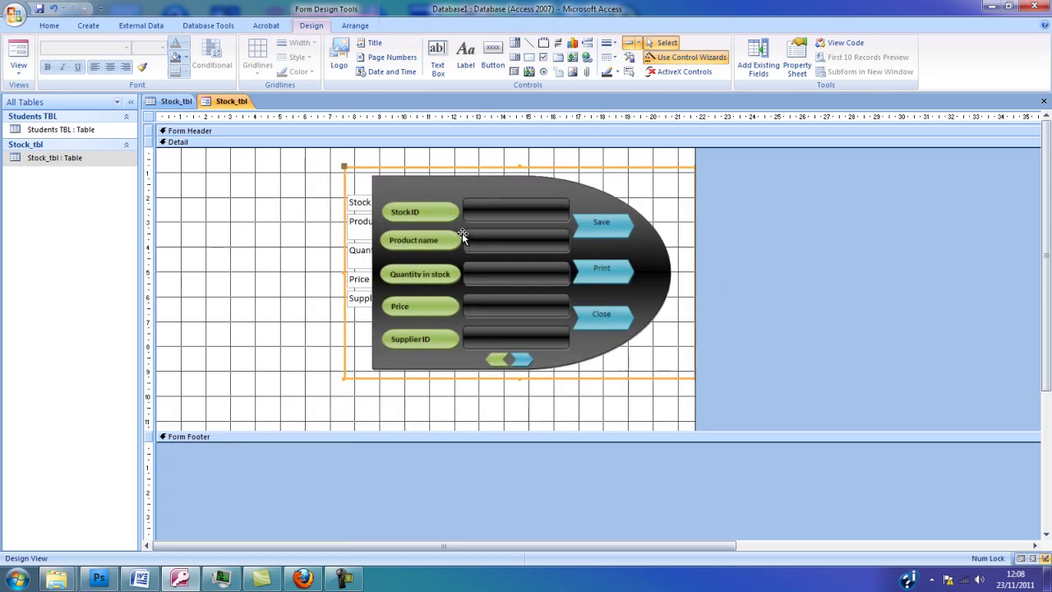
{"action": "right_click", "coordinate": [463, 236]}
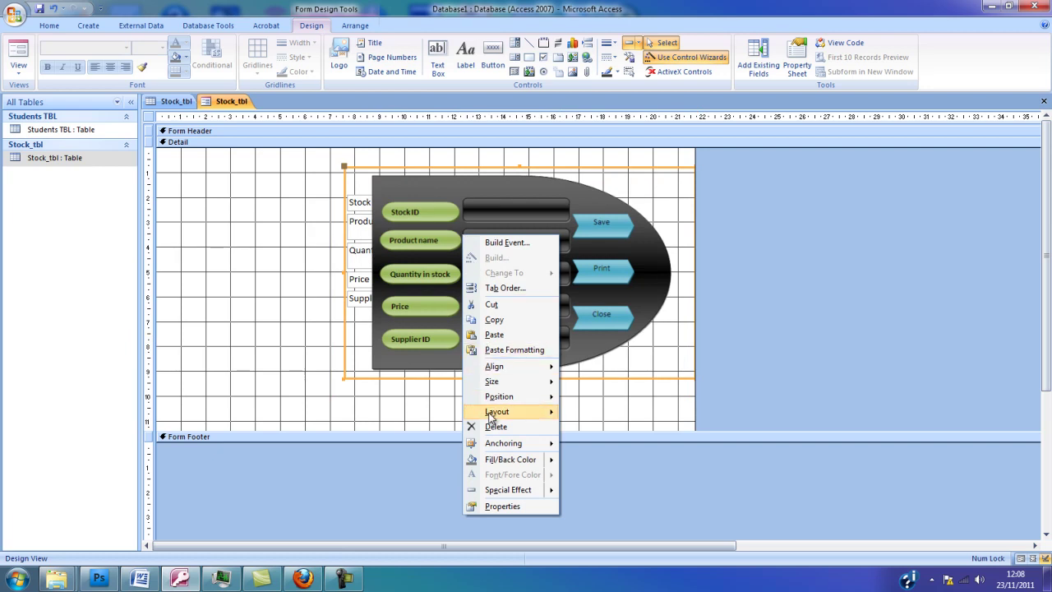
{"action": "mouse_move", "coordinate": [485, 396]}
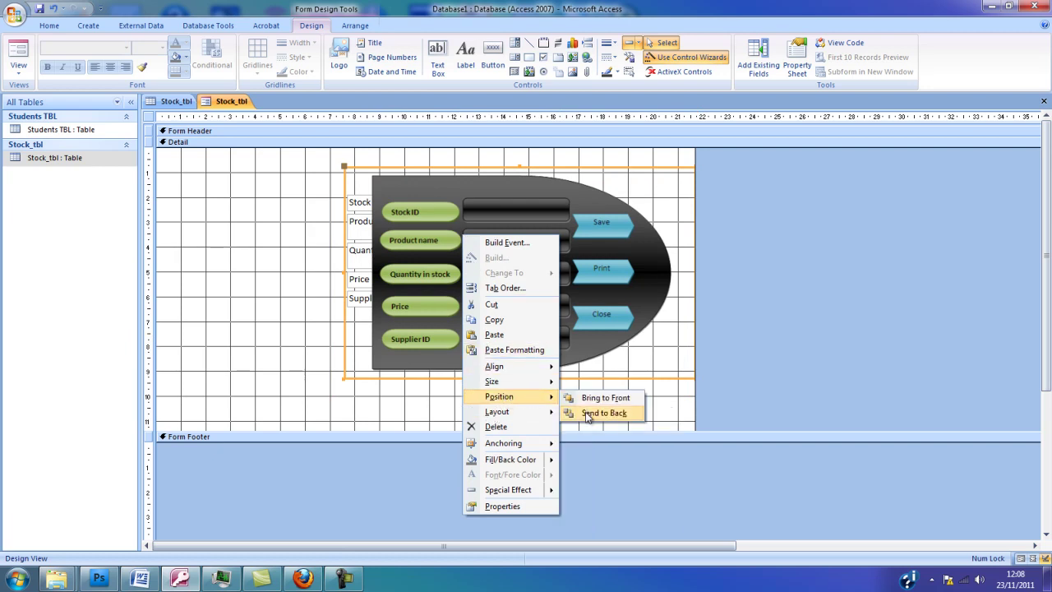
{"action": "left_click", "coordinate": [587, 414]}
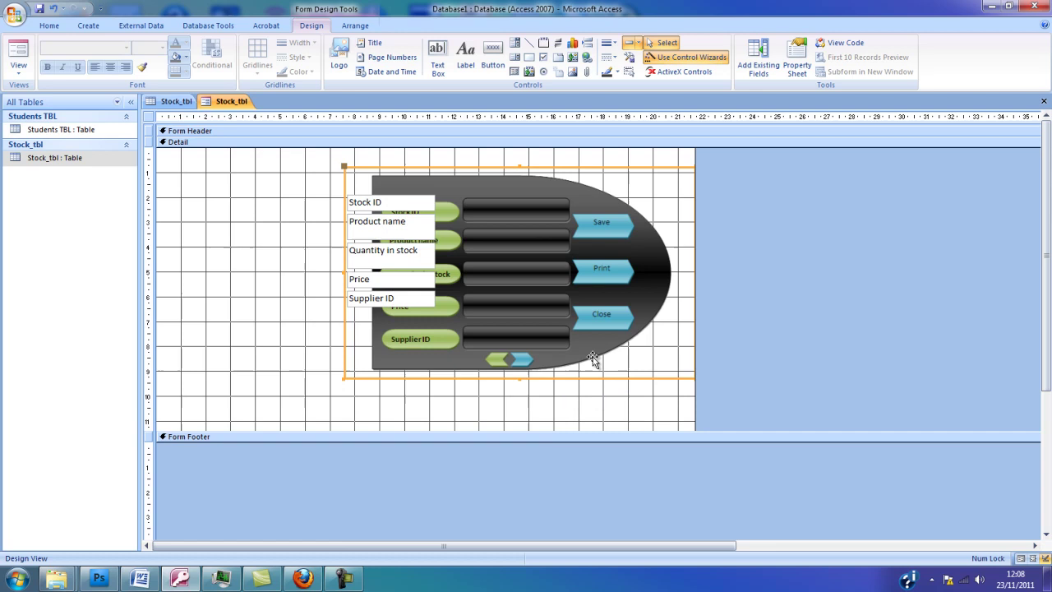
{"action": "left_click_drag", "start_coordinate": [600, 308], "coordinate": [441, 300]}
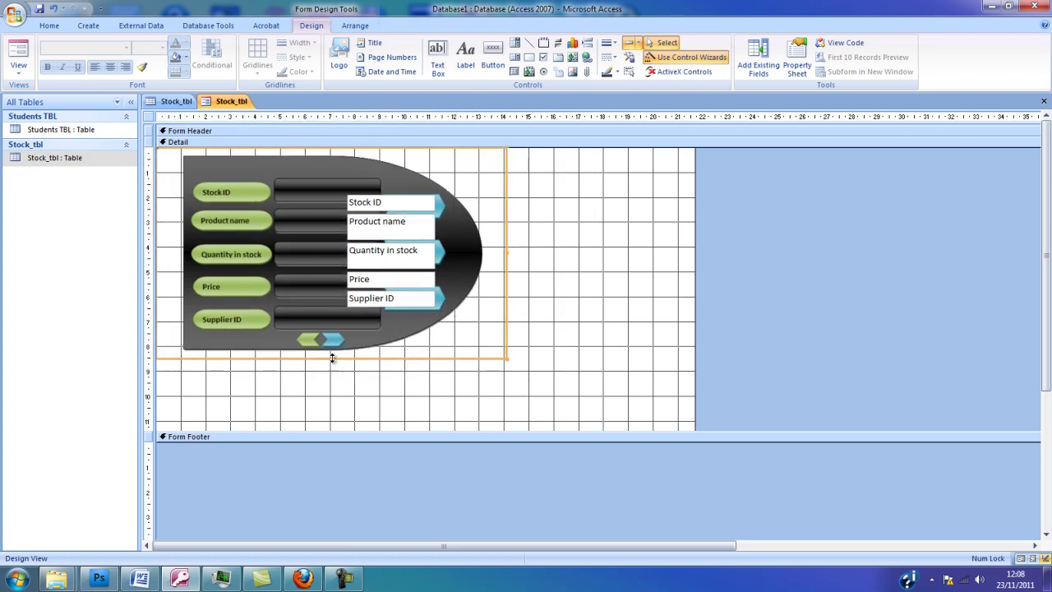
{"action": "left_click_drag", "start_coordinate": [332, 358], "coordinate": [329, 415]}
Enlarge the oval picture so the Save, Print and Close buttons all show.
{"action": "scroll", "coordinate": [385, 394], "scroll_direction": "down", "scroll_amount": 2}
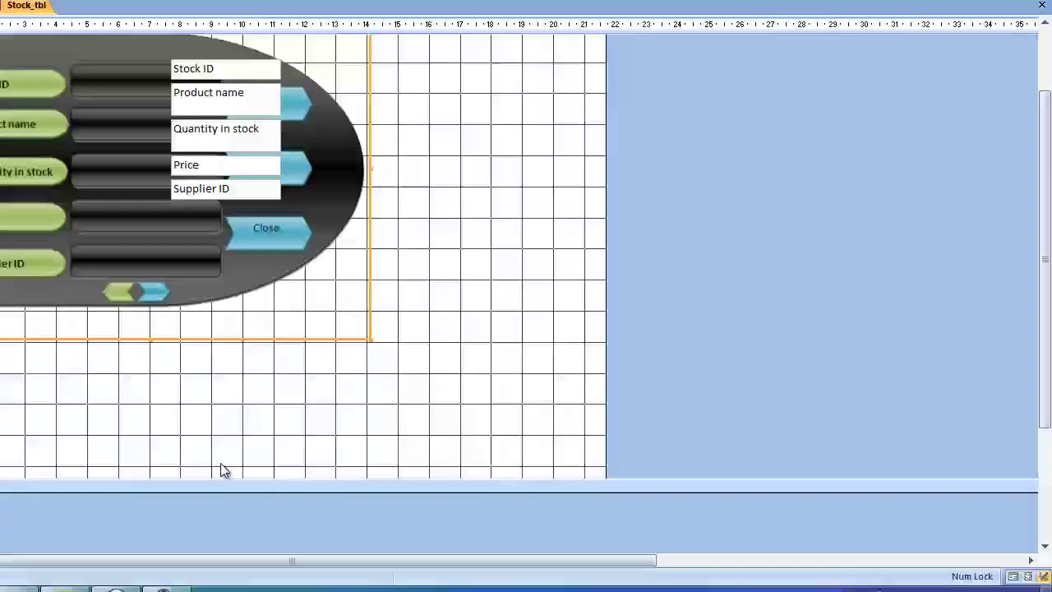
{"action": "left_click_drag", "start_coordinate": [370, 340], "coordinate": [476, 421]}
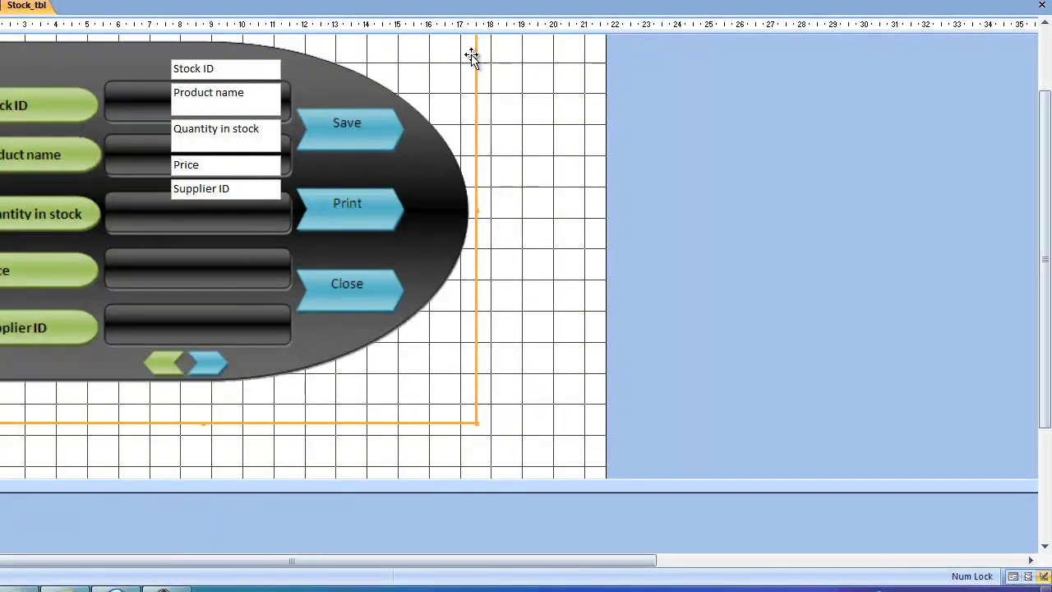
{"action": "left_click", "coordinate": [578, 120]}
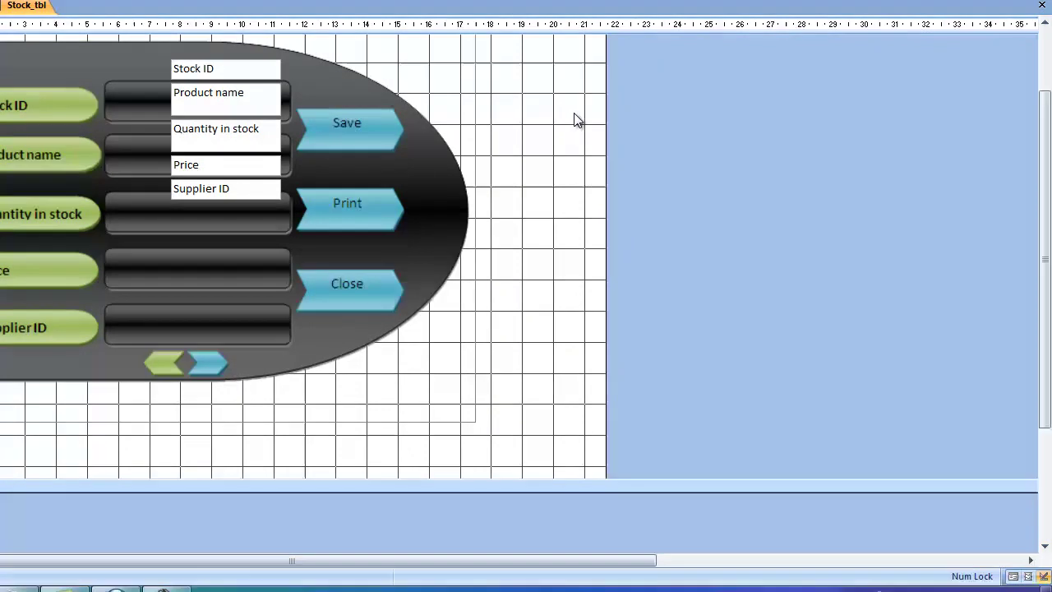
Move the Stock ID, Product name, Quantity in stock, Price and Supplier ID boxes into their black slots.
{"action": "left_click", "coordinate": [207, 79]}
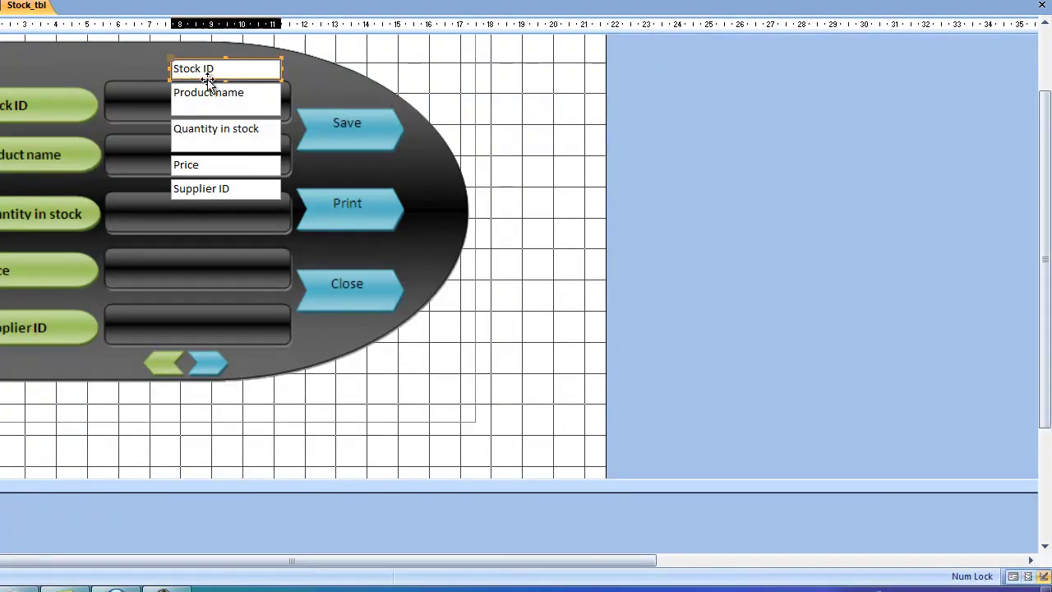
{"action": "left_click_drag", "start_coordinate": [207, 82], "coordinate": [157, 110]}
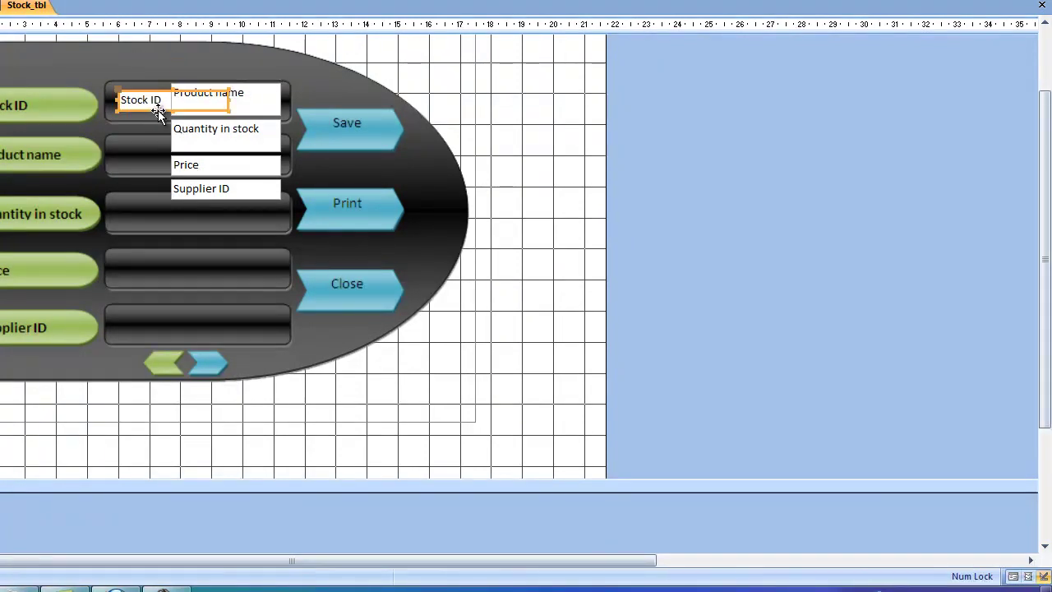
{"action": "left_click", "coordinate": [254, 107]}
{"action": "left_click_drag", "start_coordinate": [254, 109], "coordinate": [213, 169]}
{"action": "left_click_drag", "start_coordinate": [278, 140], "coordinate": [212, 231]}
{"action": "left_click", "coordinate": [249, 171]}
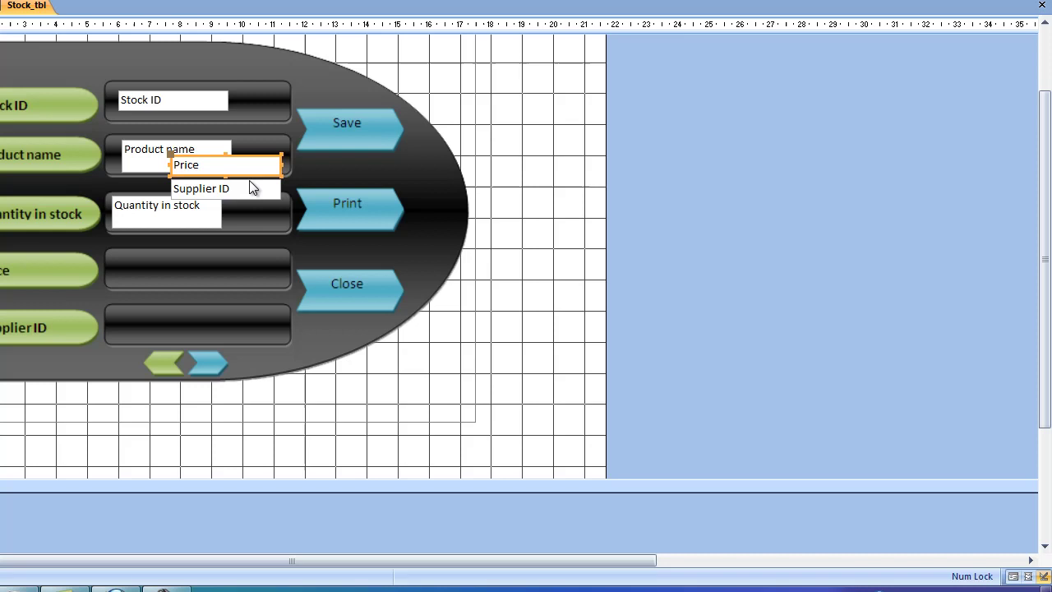
{"action": "left_click_drag", "start_coordinate": [248, 174], "coordinate": [196, 274]}
{"action": "left_click", "coordinate": [240, 191]}
{"action": "left_click_drag", "start_coordinate": [240, 196], "coordinate": [190, 333]}
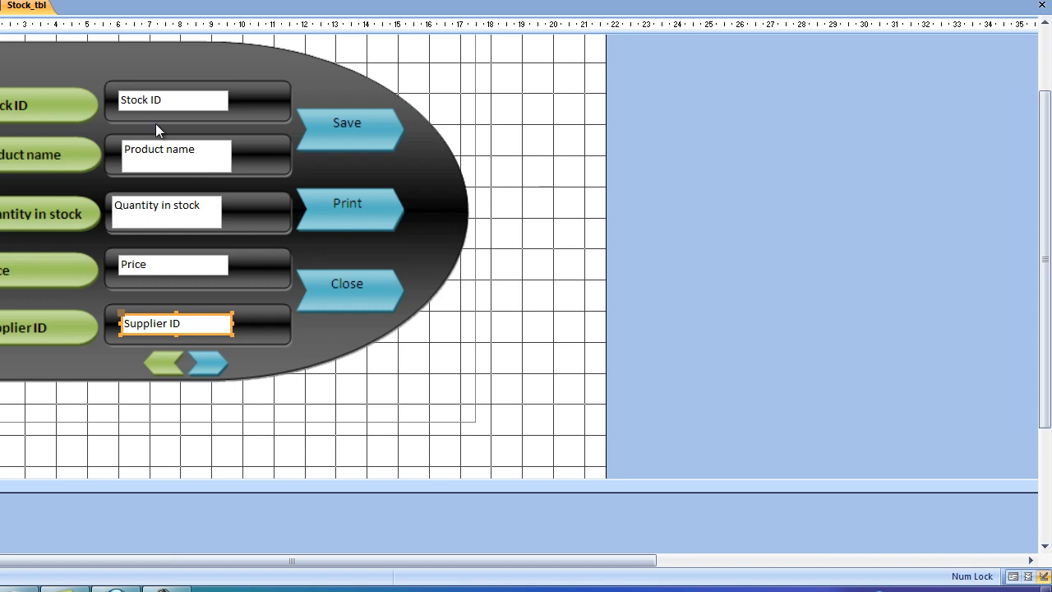
Widen the Stock ID and Product name boxes to fill their slots, keeping Product name one line high.
{"action": "left_click", "coordinate": [165, 100]}
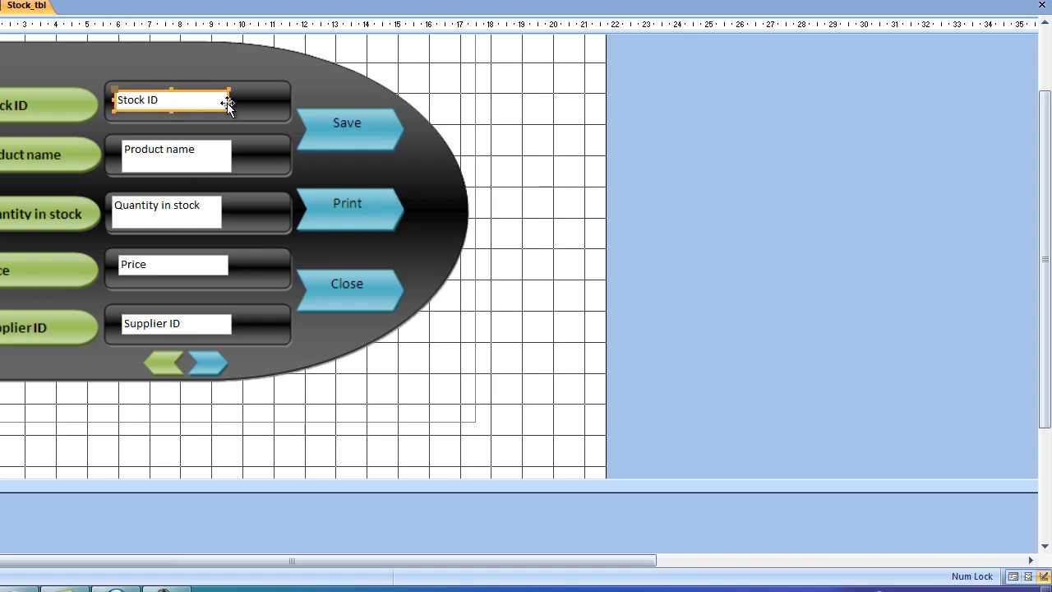
{"action": "left_click_drag", "start_coordinate": [227, 103], "coordinate": [283, 102]}
{"action": "left_click", "coordinate": [186, 161]}
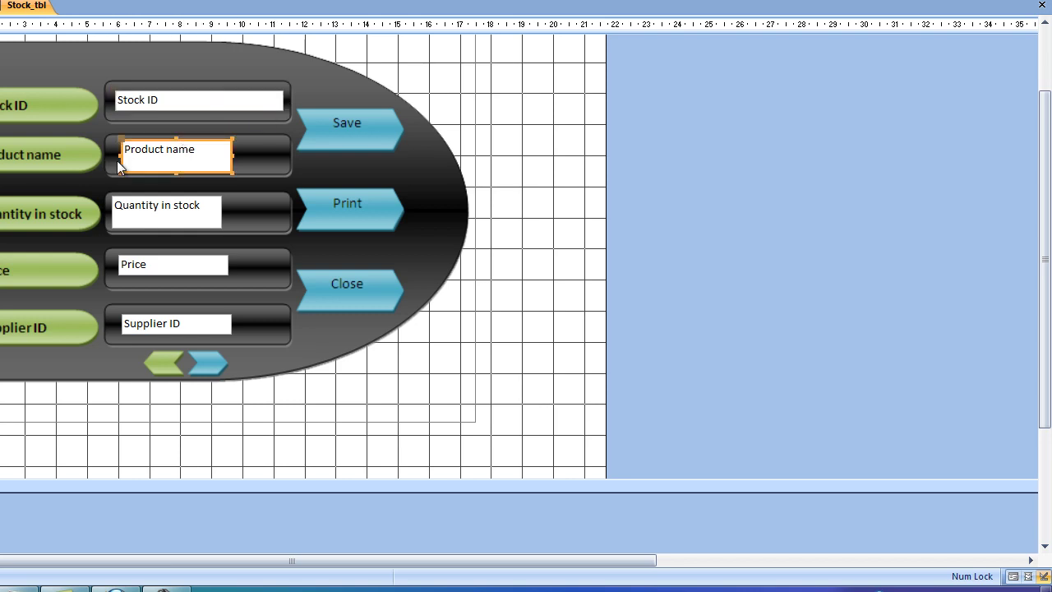
{"action": "left_click_drag", "start_coordinate": [122, 160], "coordinate": [118, 159]}
{"action": "left_click_drag", "start_coordinate": [233, 158], "coordinate": [282, 154]}
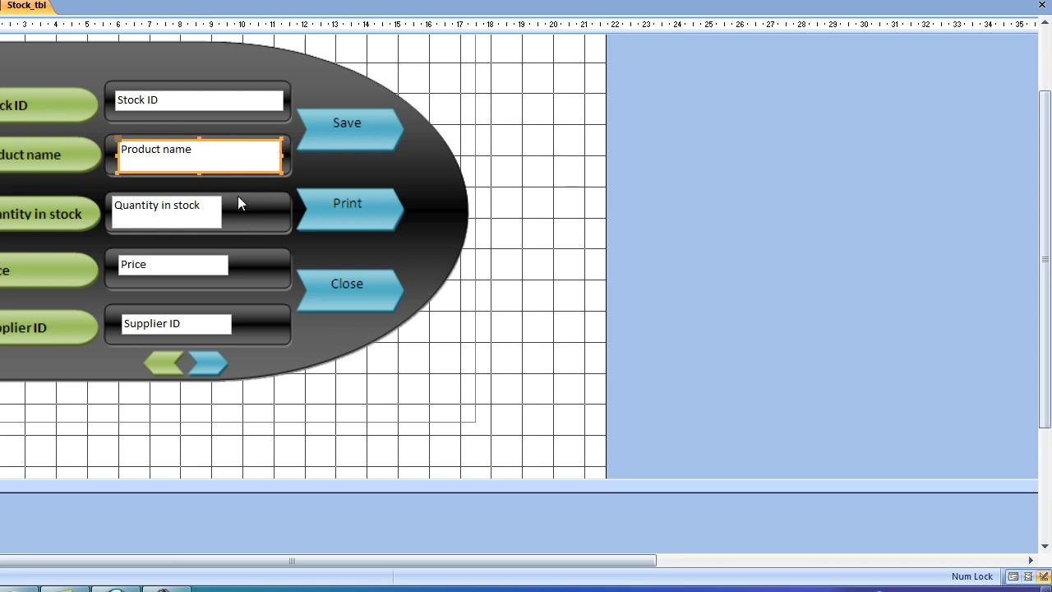
{"action": "left_click", "coordinate": [202, 173]}
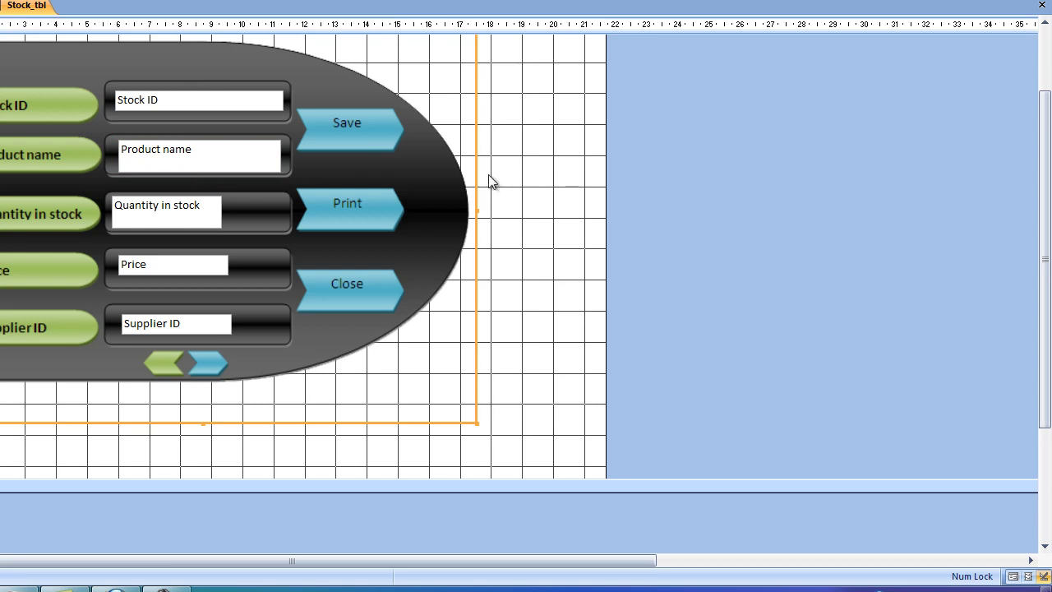
{"action": "left_click", "coordinate": [521, 177]}
{"action": "left_click", "coordinate": [197, 168]}
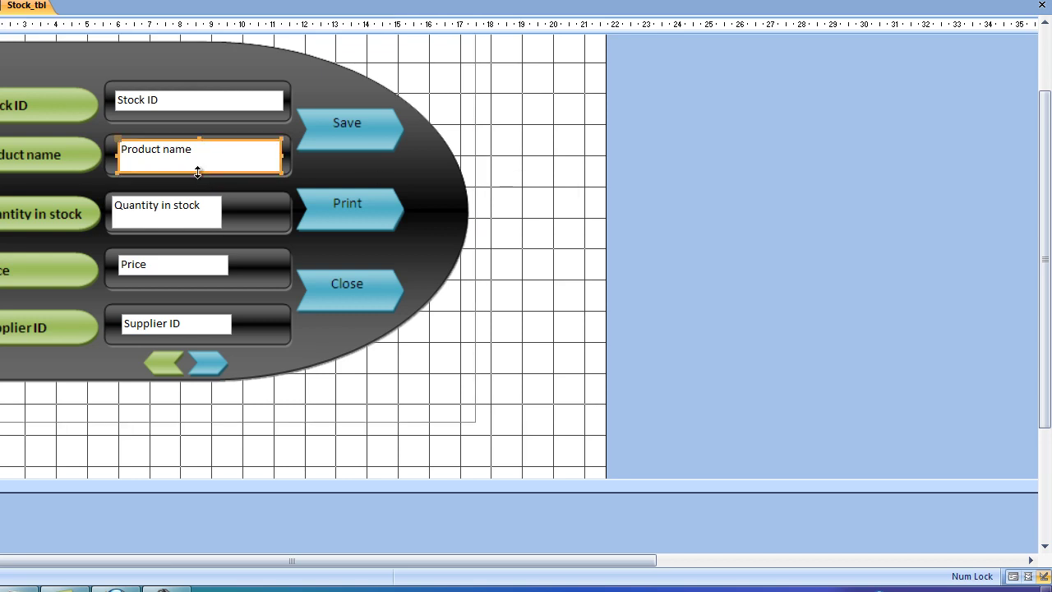
{"action": "mouse_move", "coordinate": [197, 173]}
{"action": "left_mouse_down"}
{"action": "mouse_move", "coordinate": [202, 161]}
{"action": "mouse_move", "coordinate": [207, 170]}
{"action": "left_mouse_up"}
Resize the Quantity in stock, Price and Supplier ID boxes to match the other slots.
{"action": "left_click", "coordinate": [204, 206]}
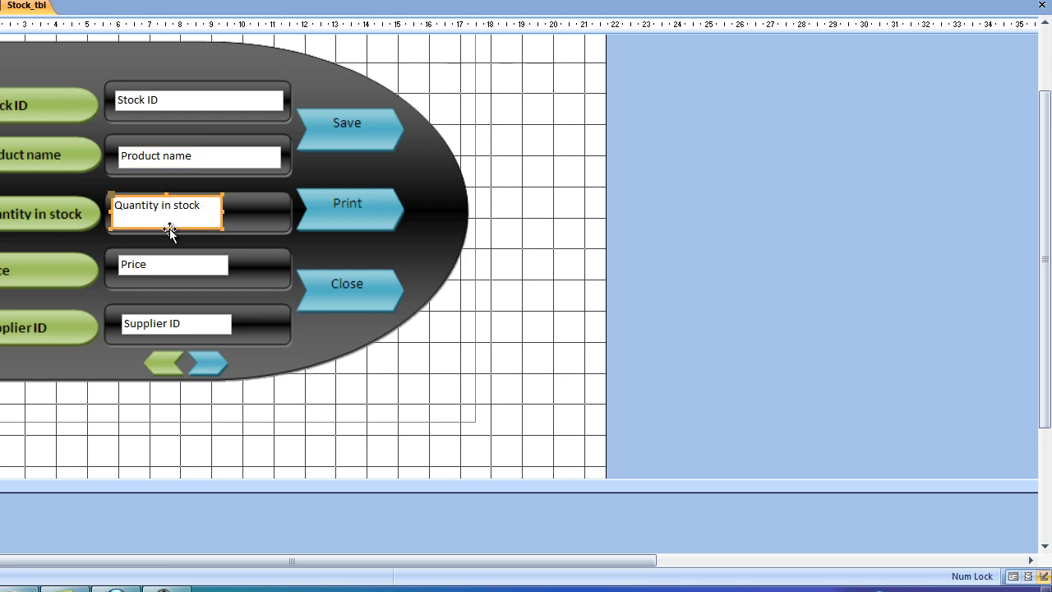
{"action": "left_click_drag", "start_coordinate": [168, 228], "coordinate": [242, 220]}
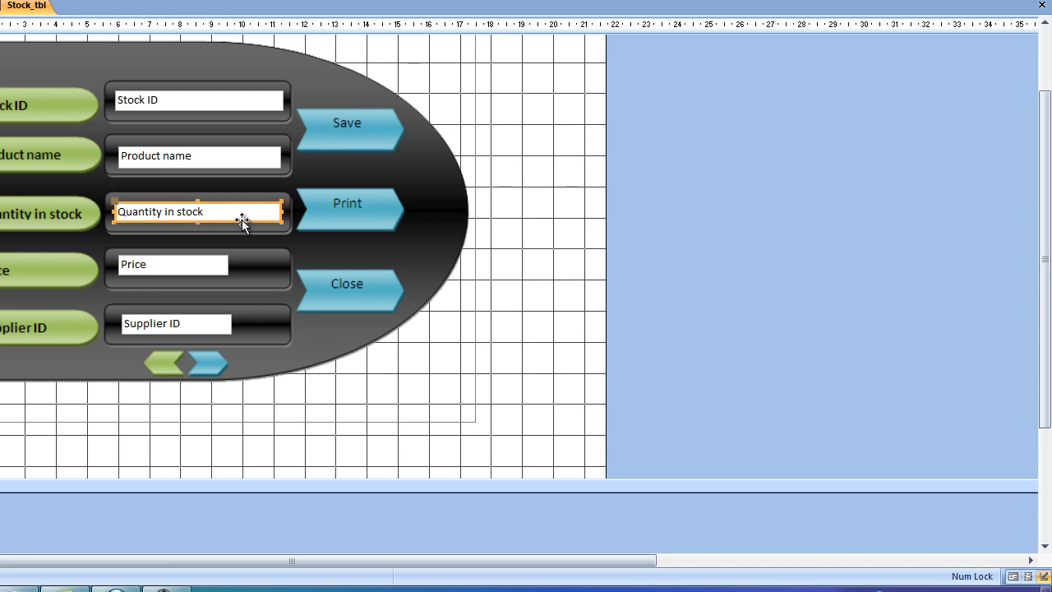
{"action": "left_click", "coordinate": [141, 267]}
{"action": "left_click_drag", "start_coordinate": [225, 264], "coordinate": [274, 265]}
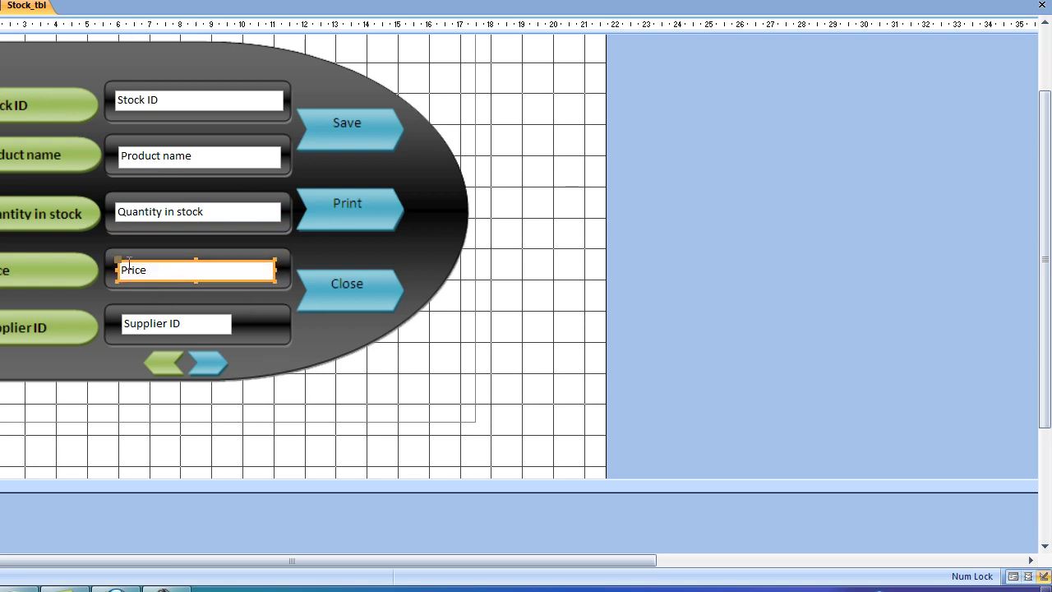
{"action": "left_click", "coordinate": [142, 326]}
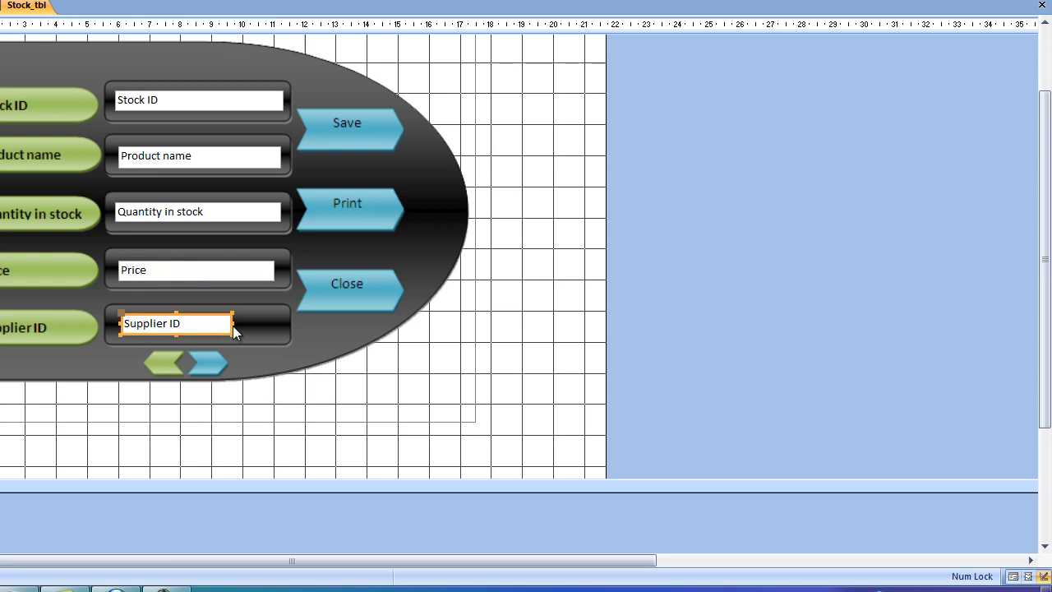
{"action": "left_click_drag", "start_coordinate": [230, 320], "coordinate": [281, 323]}
{"action": "left_click_drag", "start_coordinate": [114, 326], "coordinate": [120, 325]}
Select all five field boxes and set their Back Style to Transparent.
{"action": "left_click", "coordinate": [188, 276], "text": "shift"}
{"action": "left_click", "coordinate": [205, 214], "text": "shift"}
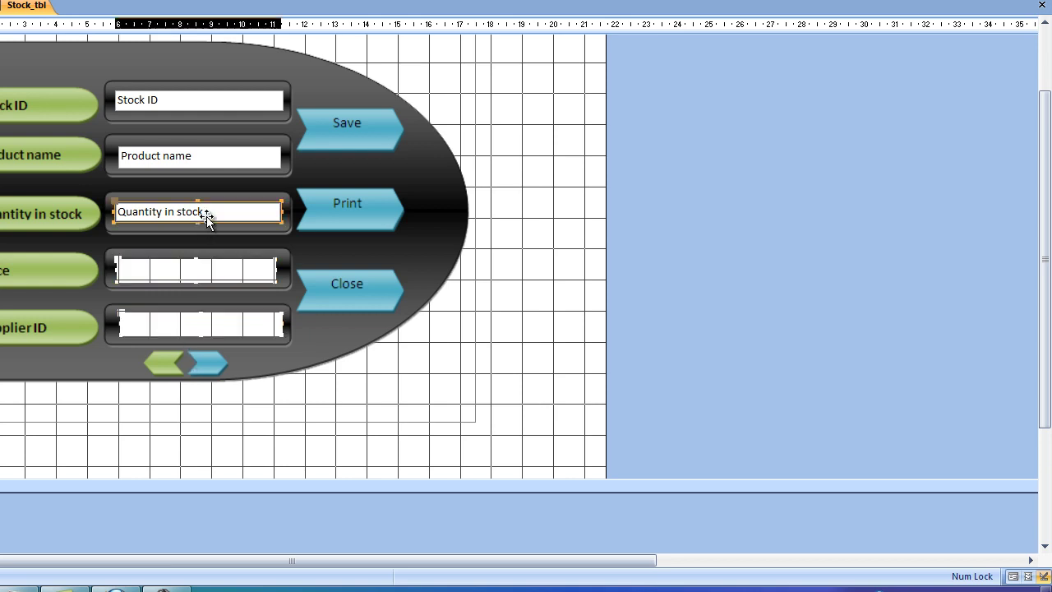
{"action": "left_click", "coordinate": [201, 102], "text": "shift"}
{"action": "left_click", "coordinate": [199, 157], "text": "shift"}
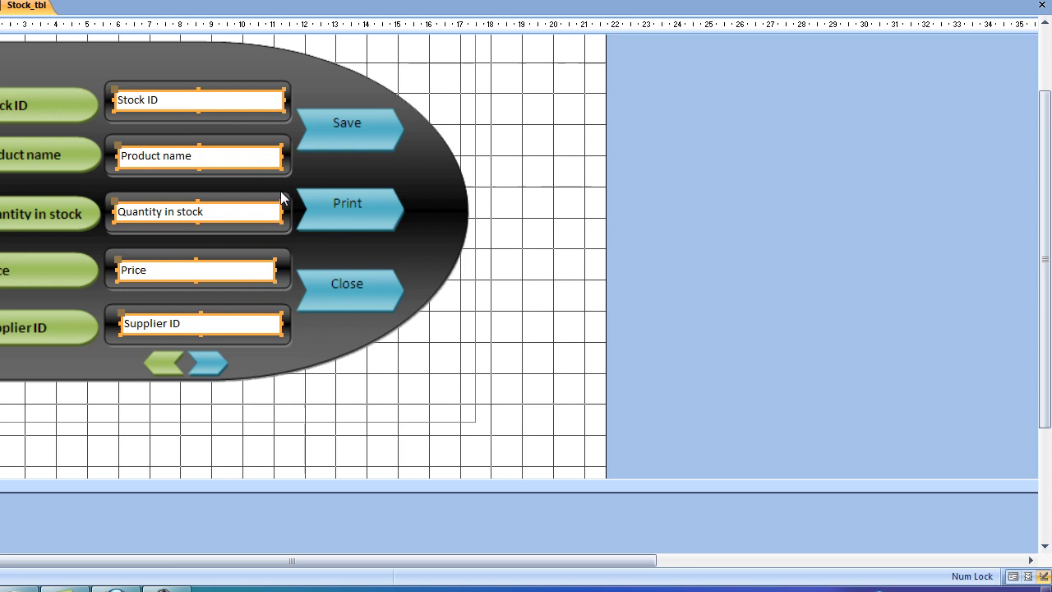
{"action": "key", "text": "F4"}
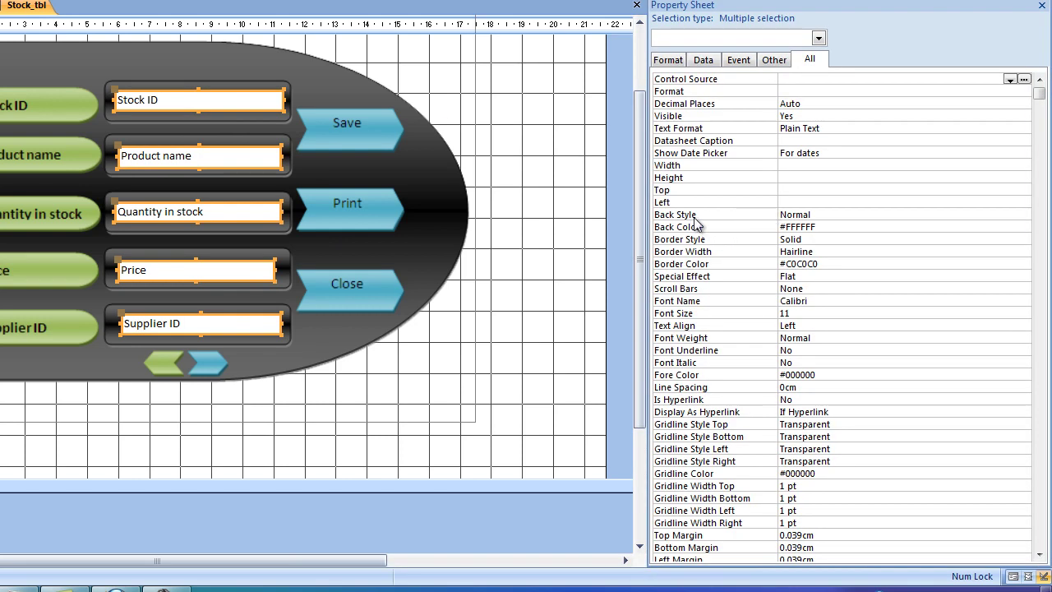
{"action": "left_click", "coordinate": [726, 217]}
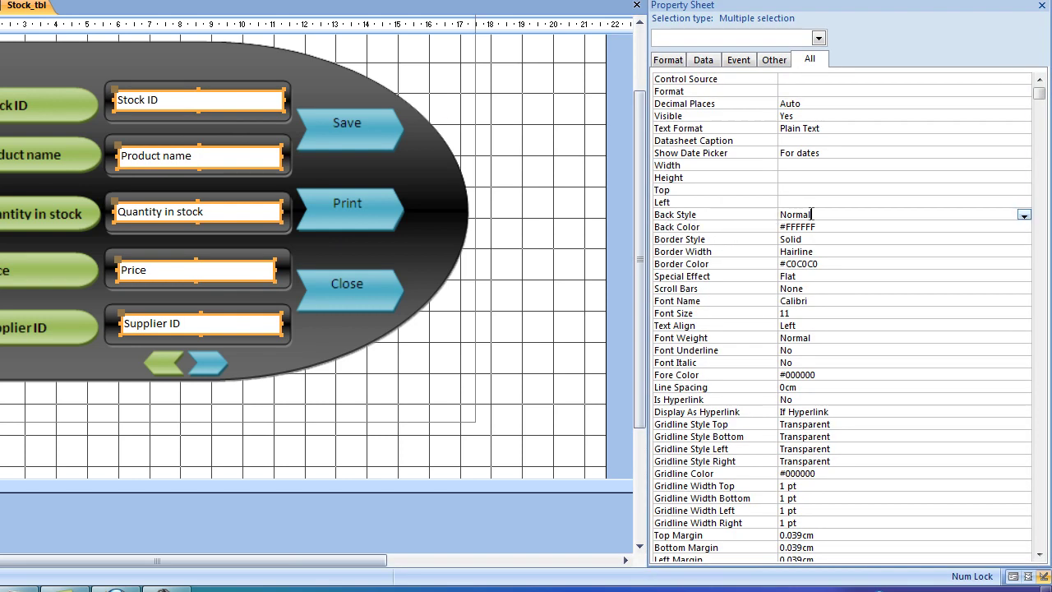
{"action": "left_click", "coordinate": [1023, 216]}
{"action": "left_click", "coordinate": [1012, 227]}
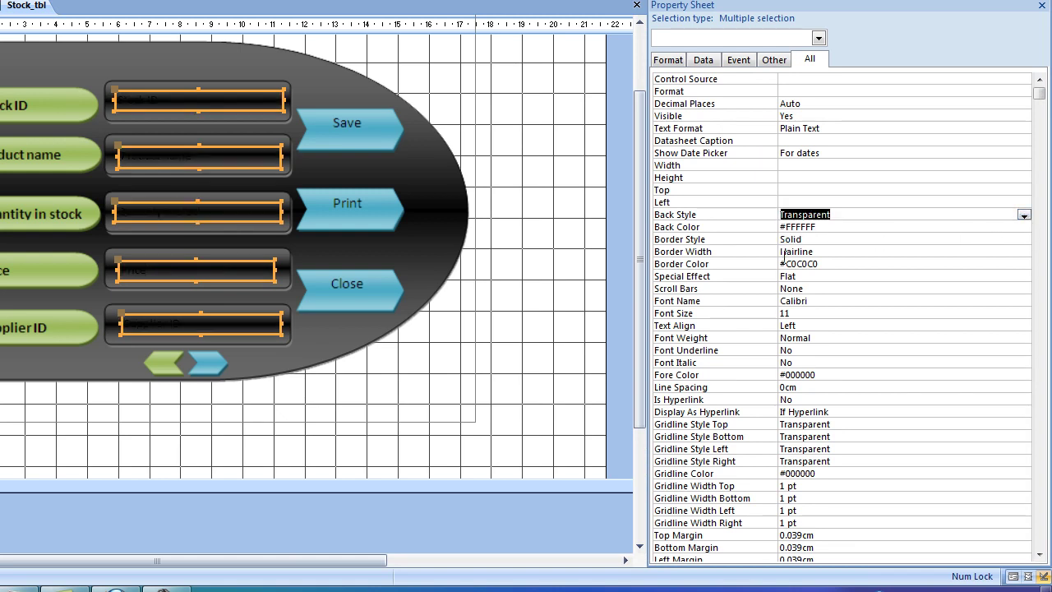
Set the five field boxes' Border Style to Transparent.
{"action": "left_click", "coordinate": [830, 264]}
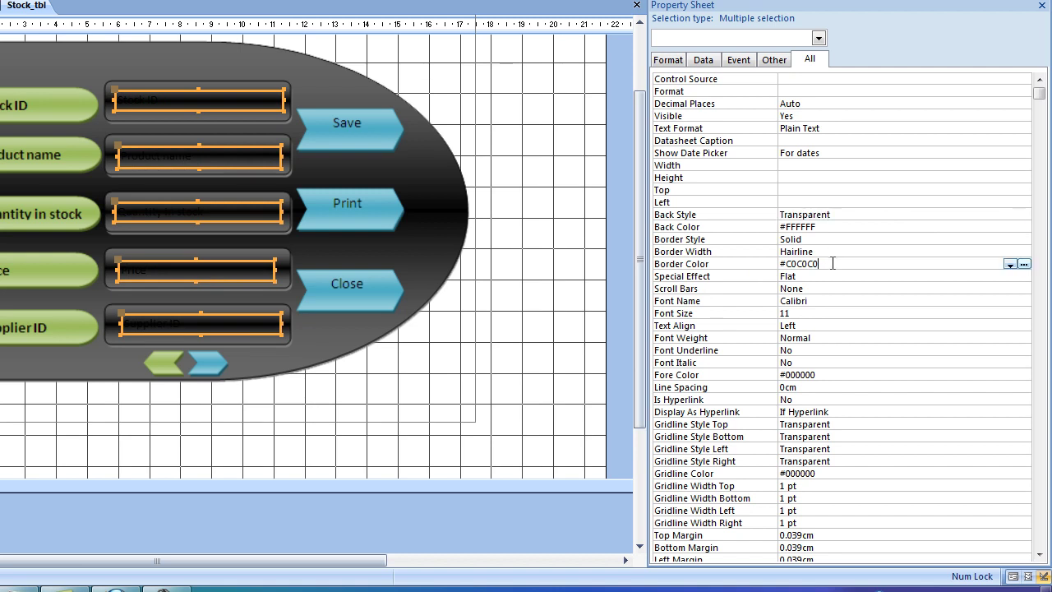
{"action": "left_click", "coordinate": [1010, 264]}
{"action": "left_click", "coordinate": [1010, 266]}
{"action": "left_click", "coordinate": [802, 240]}
{"action": "left_click", "coordinate": [1024, 240]}
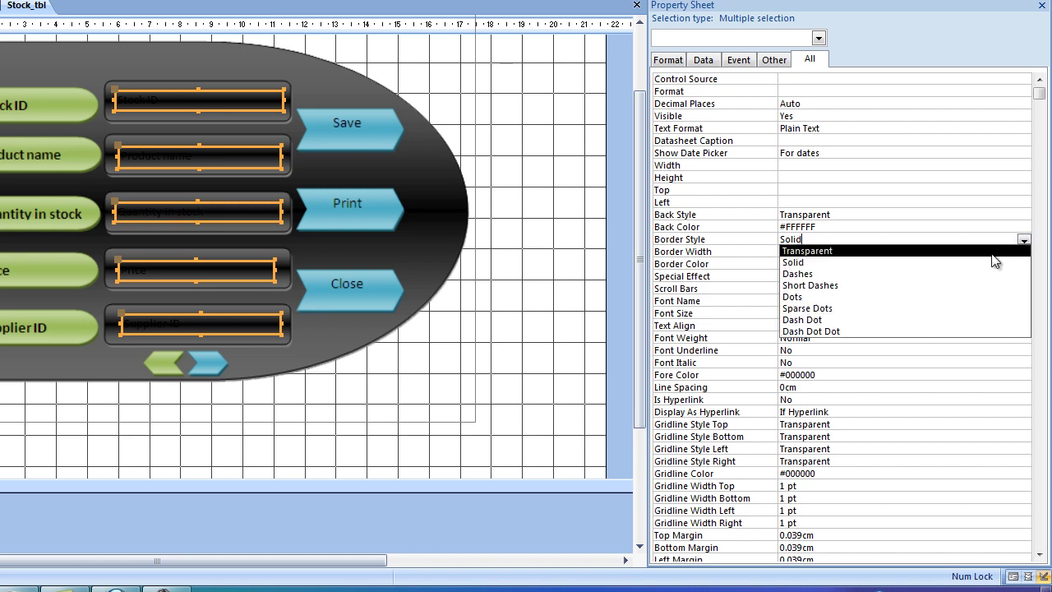
{"action": "left_click", "coordinate": [927, 250]}
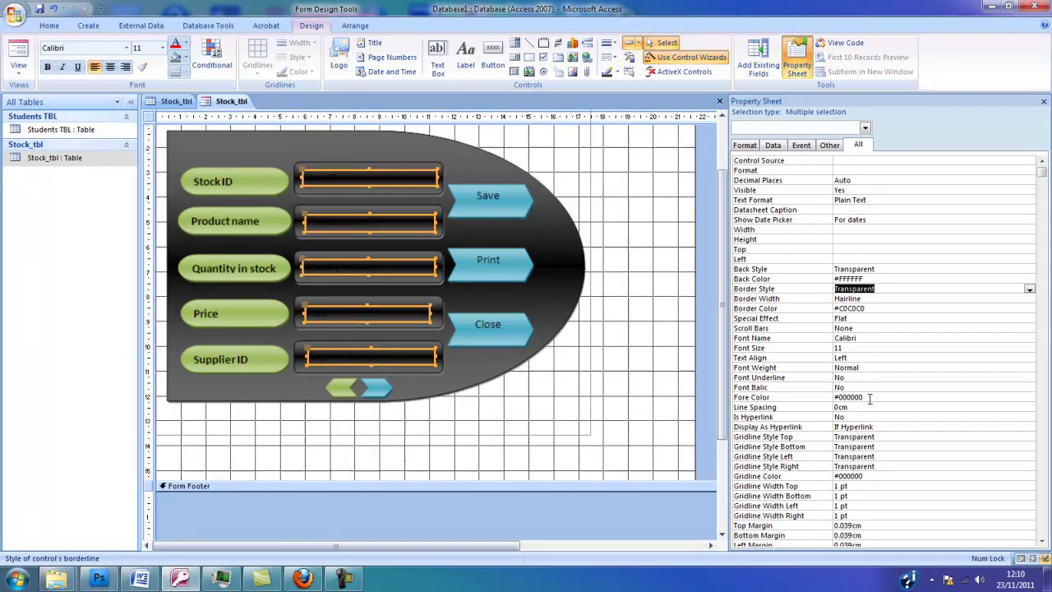
Set the five field boxes' Fore Color to white (#FFFFFF).
{"action": "left_click", "coordinate": [942, 398]}
{"action": "left_click", "coordinate": [1019, 397]}
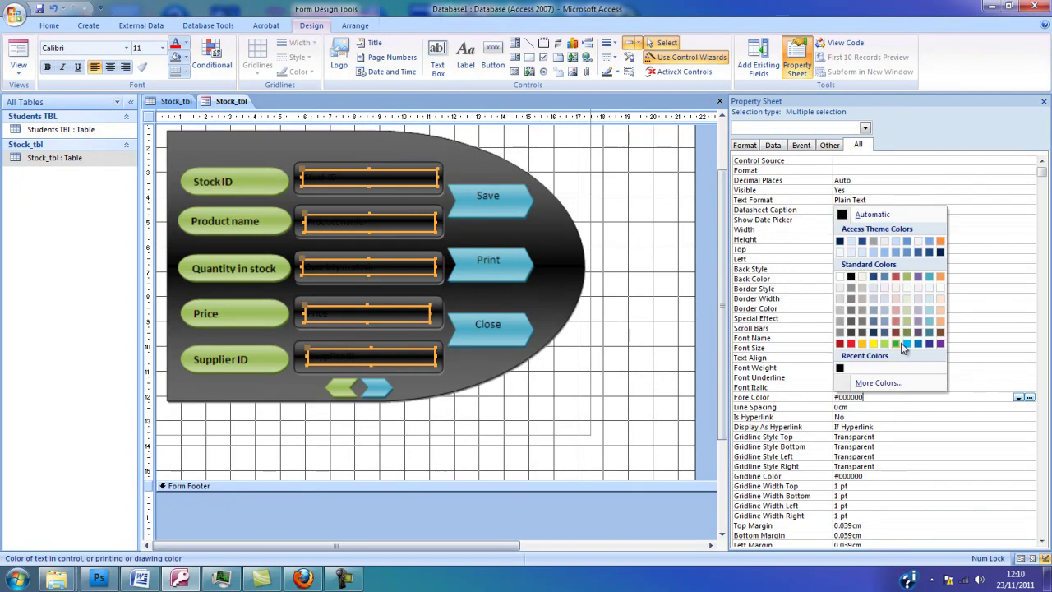
{"action": "left_click", "coordinate": [840, 276]}
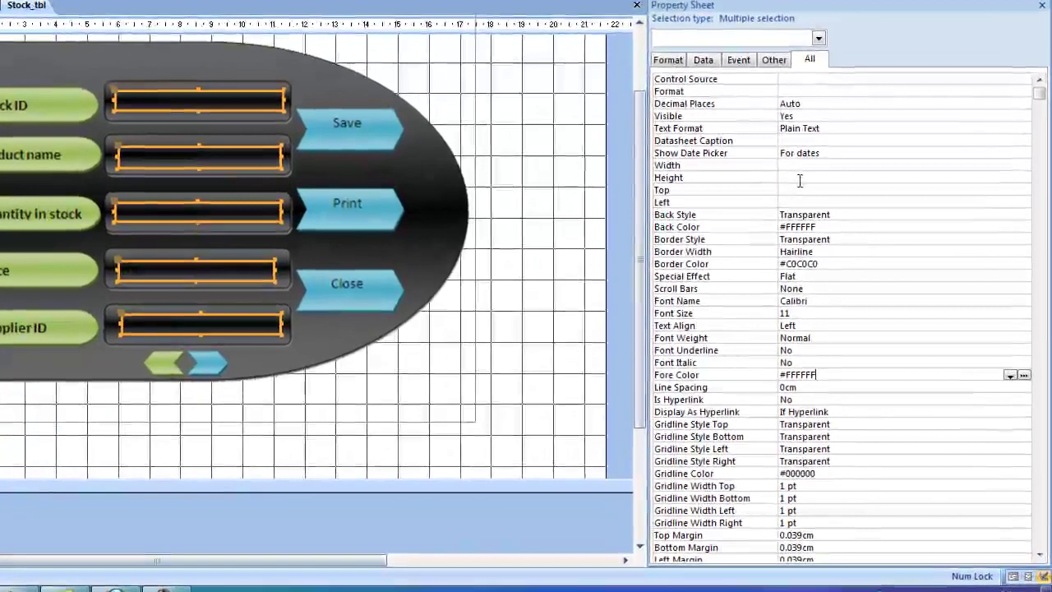
{"action": "left_click", "coordinate": [825, 212]}
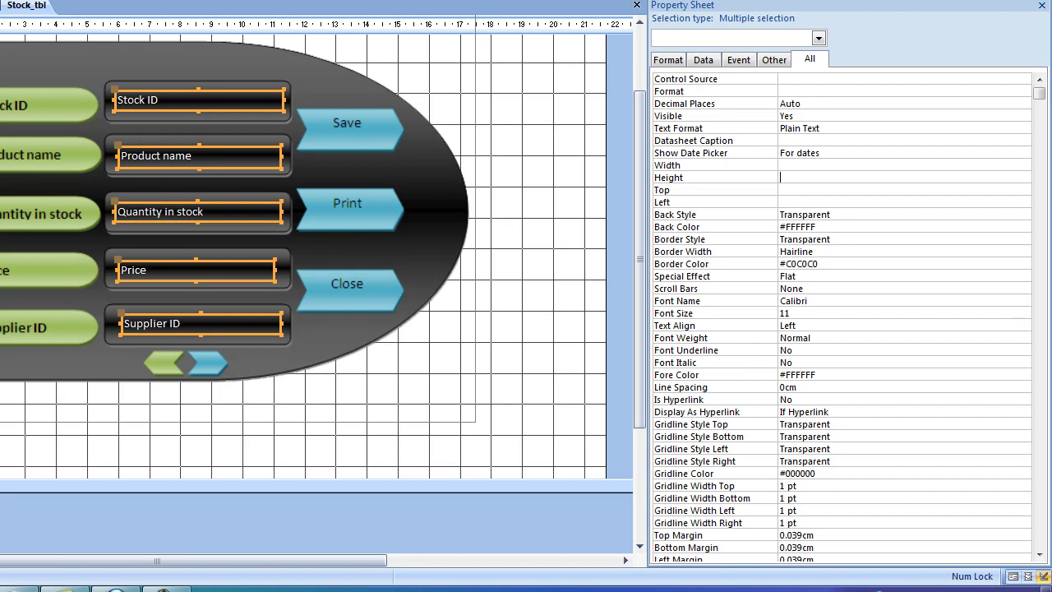
Run the form in Form View and click through each field of record 1 to test it.
{"action": "key", "text": "F5"}
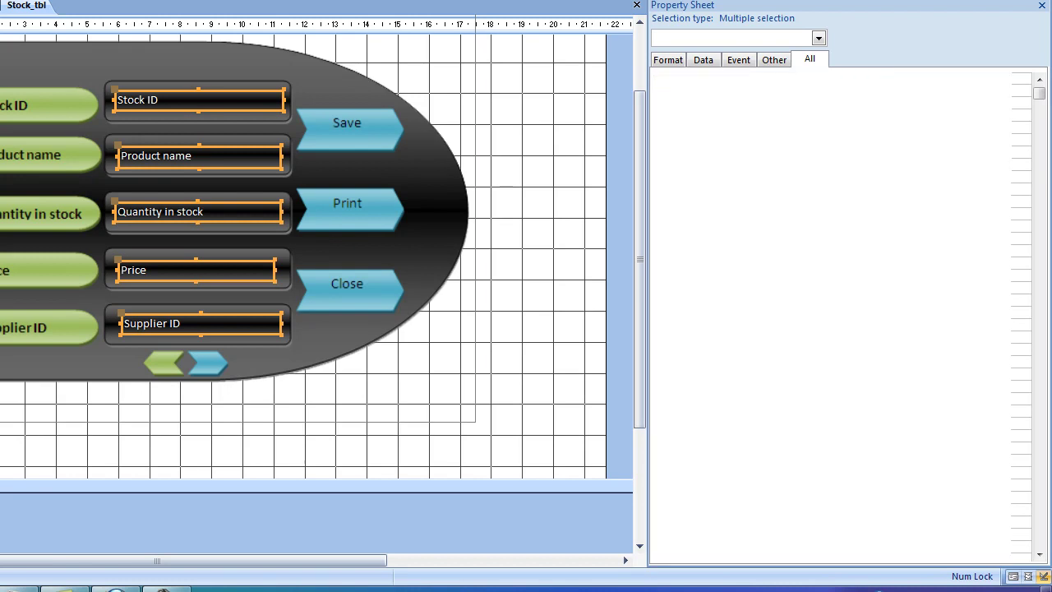
{"action": "left_click", "coordinate": [124, 170]}
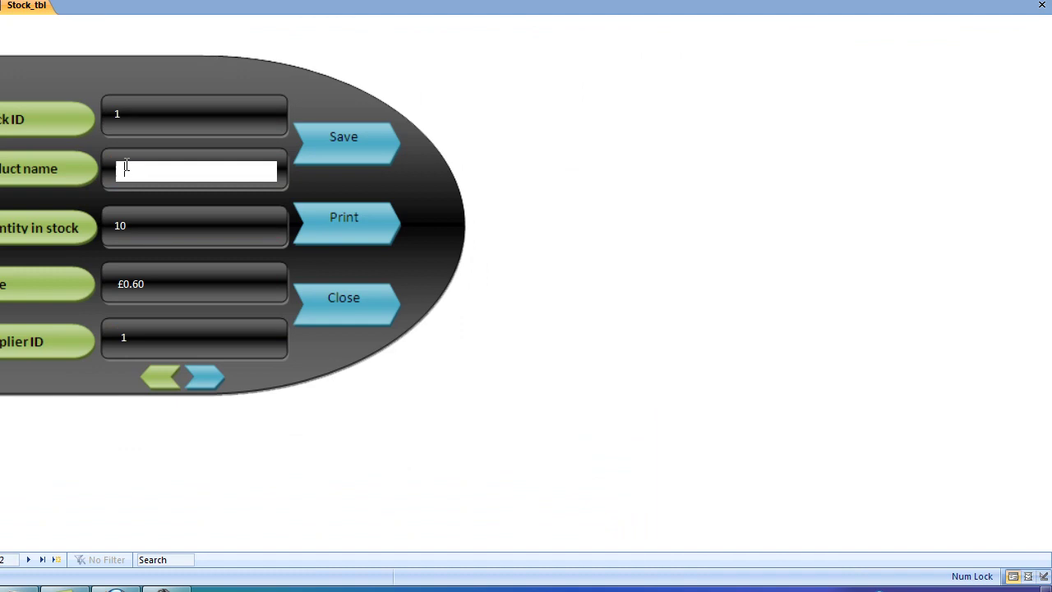
{"action": "left_click", "coordinate": [129, 223]}
{"action": "left_click", "coordinate": [131, 286]}
{"action": "left_click", "coordinate": [133, 337]}
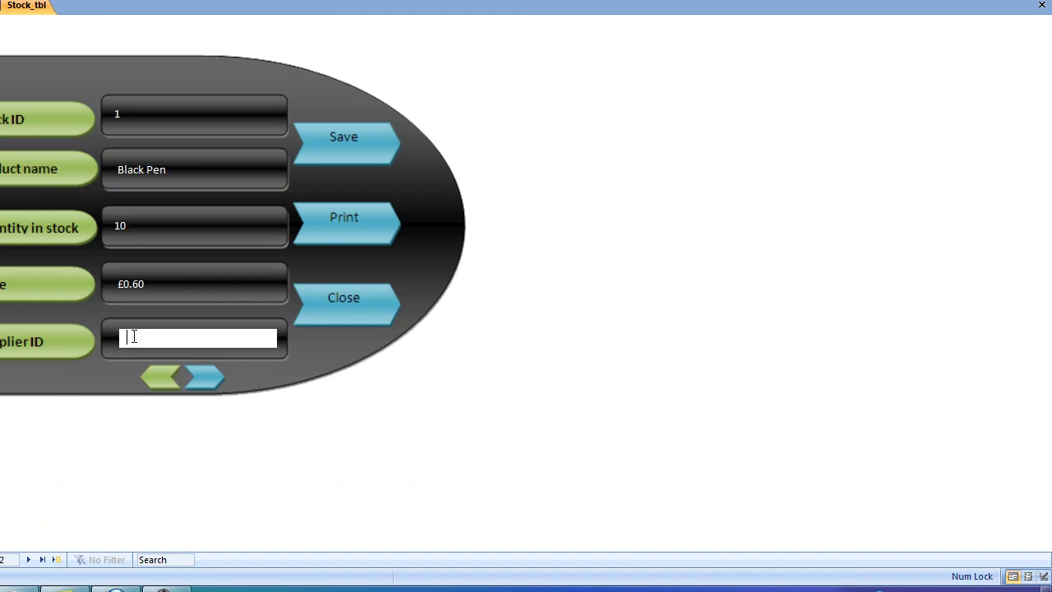
{"action": "left_click", "coordinate": [140, 114]}
{"action": "left_click", "coordinate": [135, 185]}
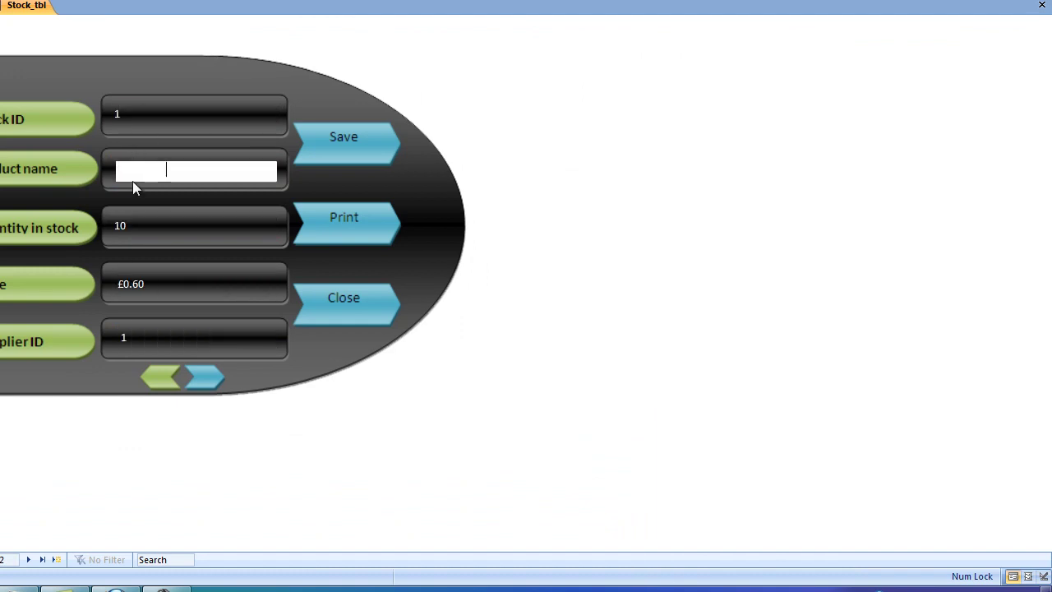
{"action": "left_click", "coordinate": [146, 225]}
{"action": "left_click", "coordinate": [147, 275]}
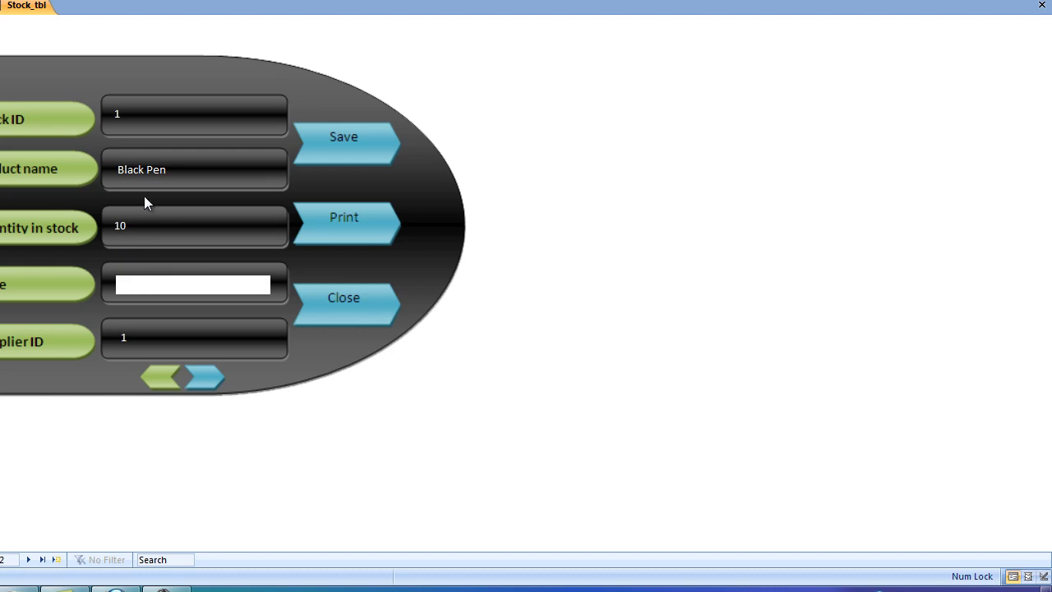
{"action": "left_click", "coordinate": [156, 167]}
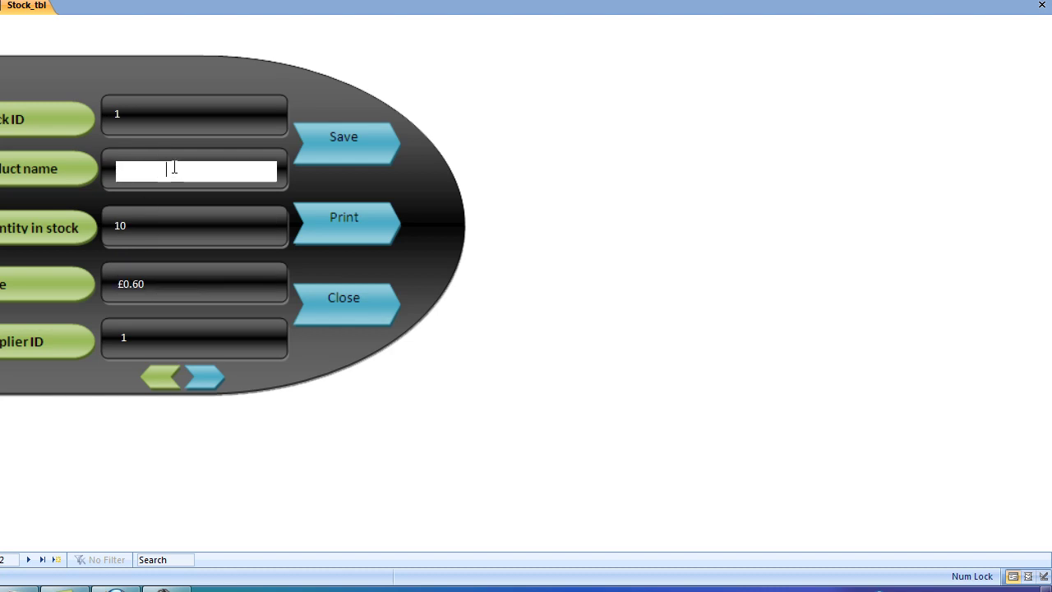
{"action": "left_click", "coordinate": [149, 107]}
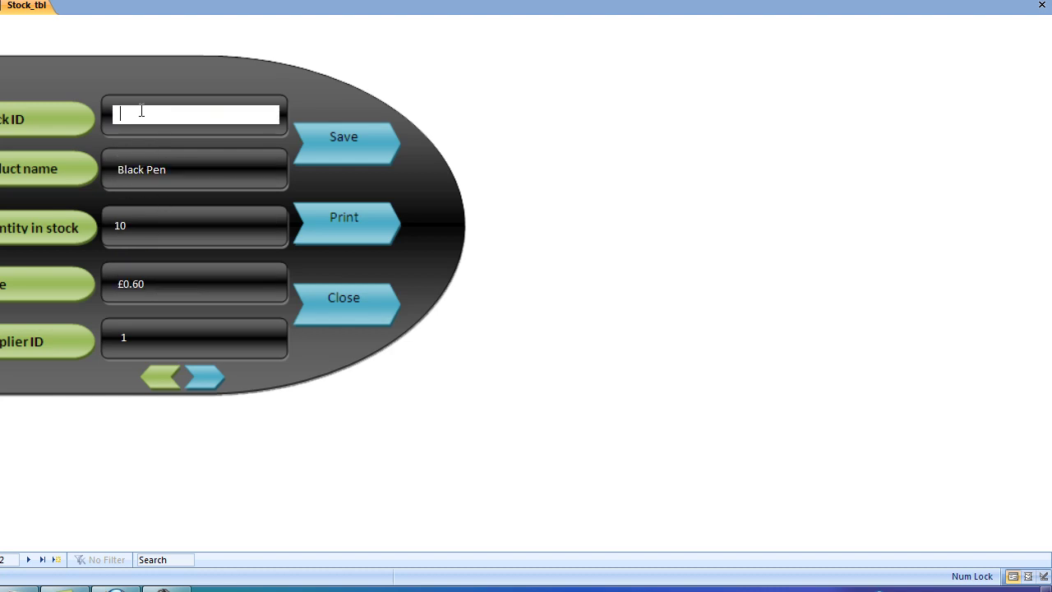
{"action": "left_click", "coordinate": [160, 162]}
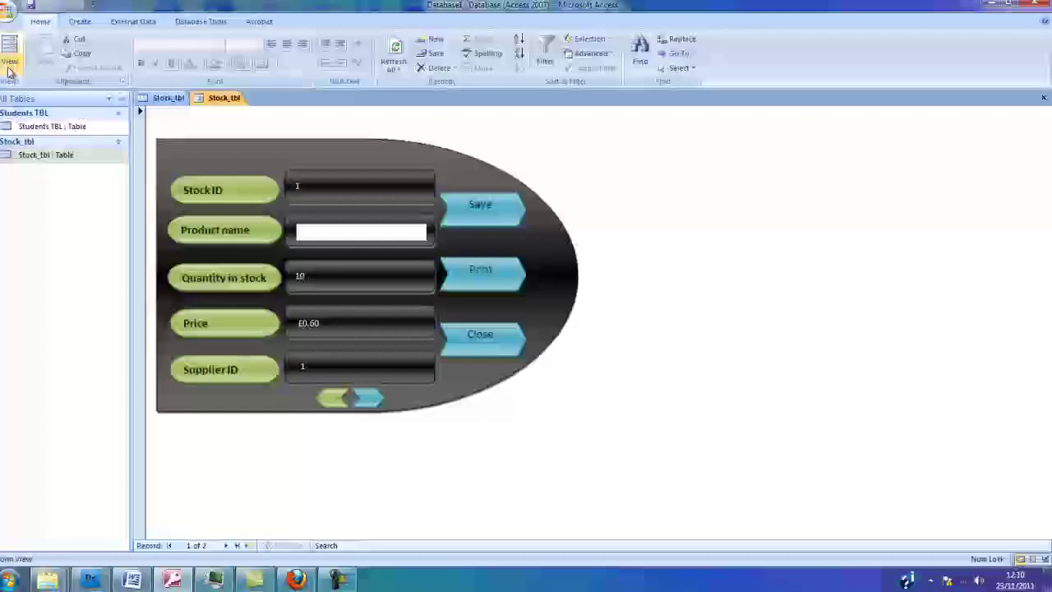
{"action": "left_click", "coordinate": [18, 67]}
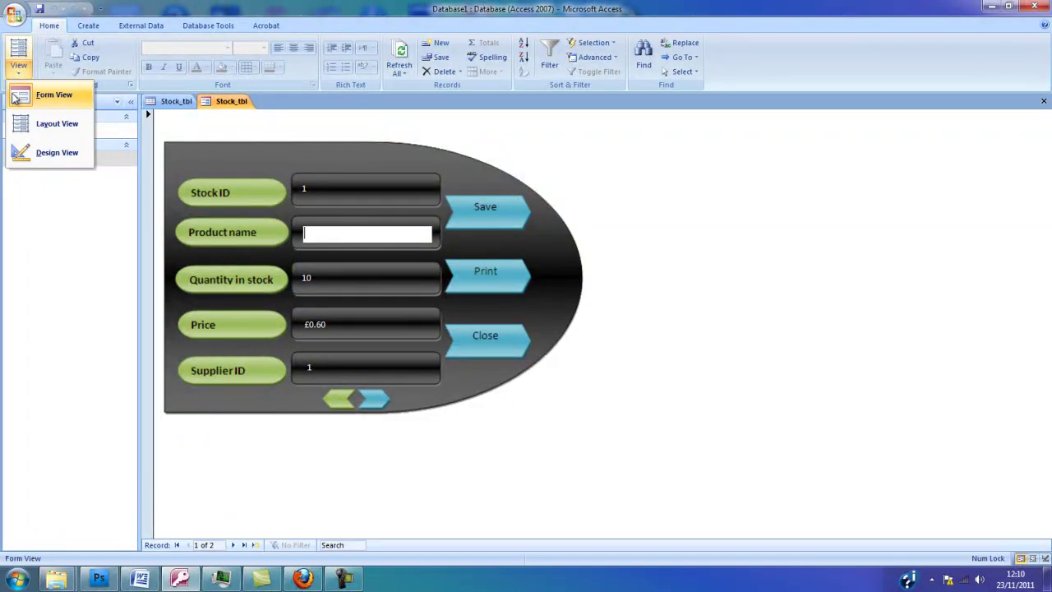
Give the field boxes the orange Highlight back colour in Design View, then check them in Form View.
{"action": "left_click", "coordinate": [25, 155]}
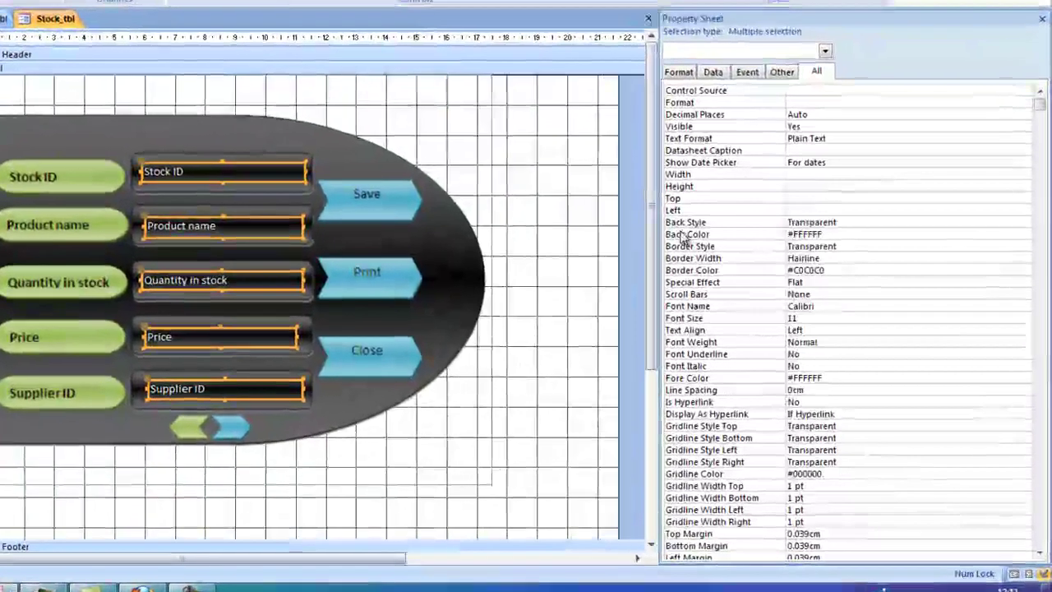
{"action": "left_click", "coordinate": [844, 234]}
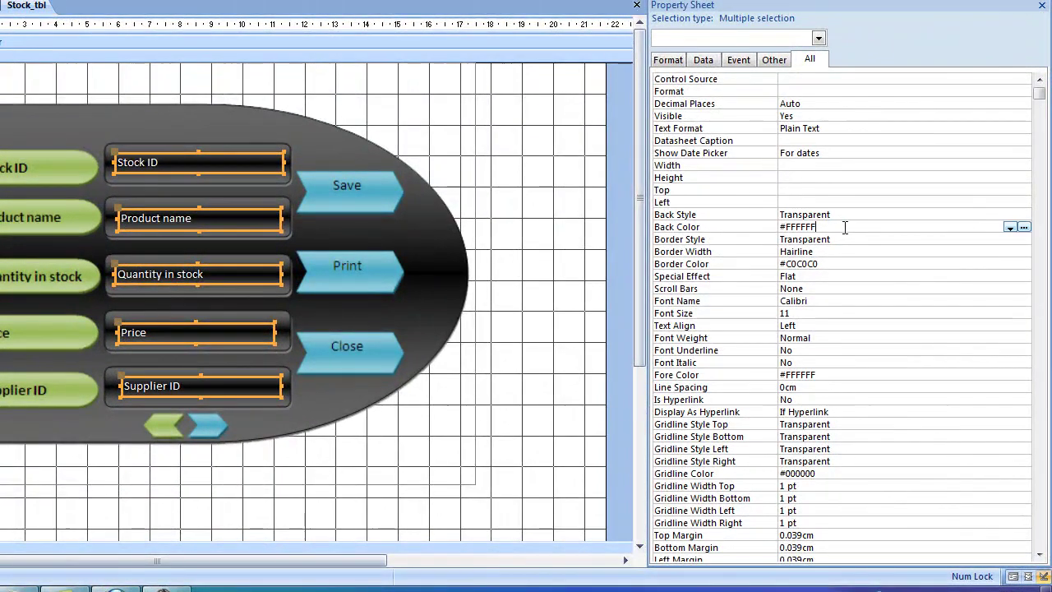
{"action": "left_click", "coordinate": [1009, 227]}
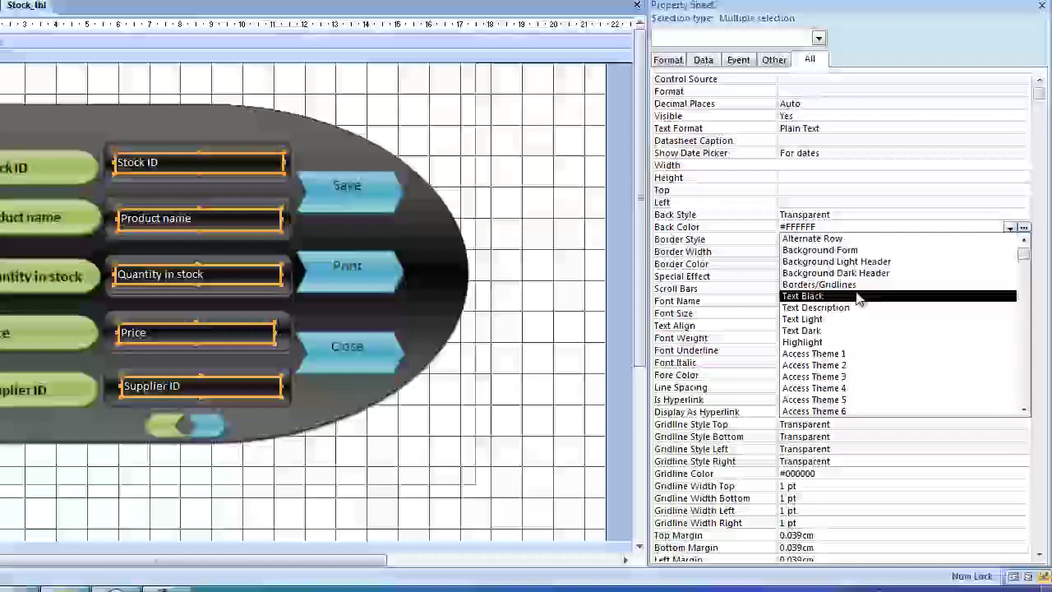
{"action": "left_click", "coordinate": [841, 342]}
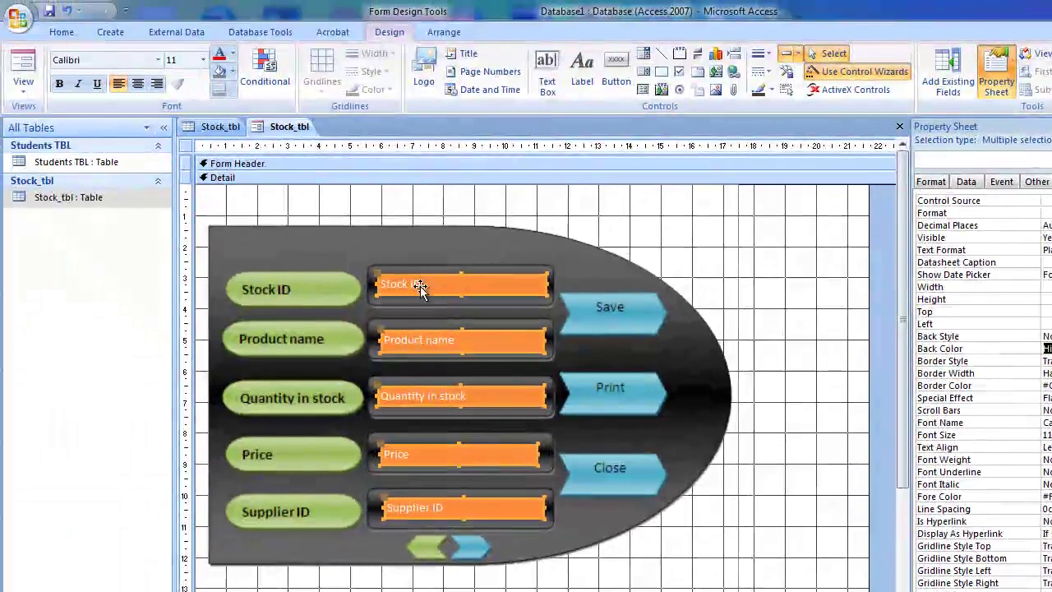
{"action": "left_click", "coordinate": [22, 78]}
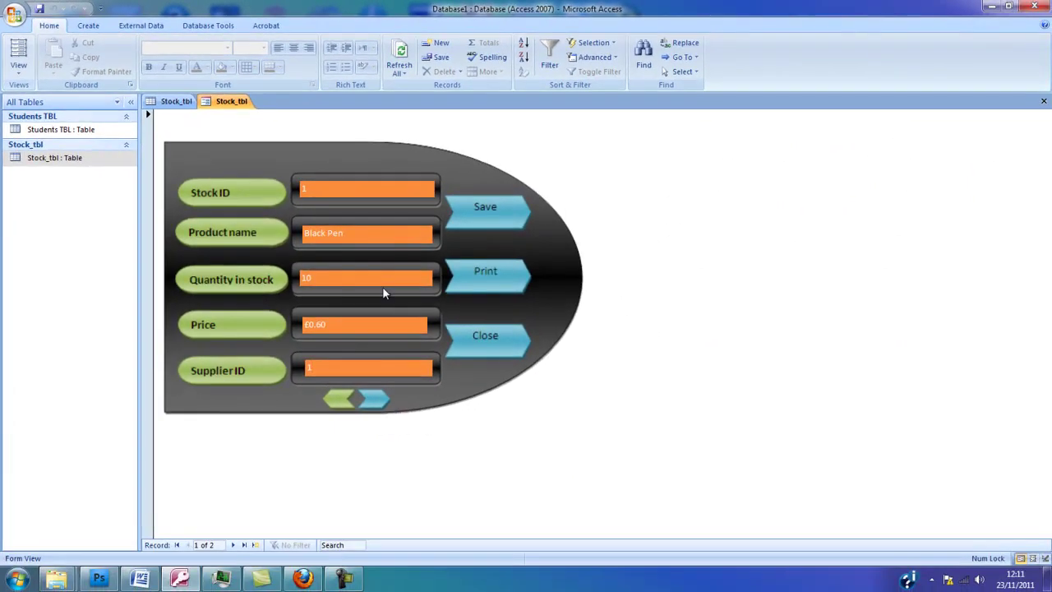
Change the text boxes' Back Style to Transparent in Design View, then check them in Form View.
{"action": "left_click", "coordinate": [18, 72]}
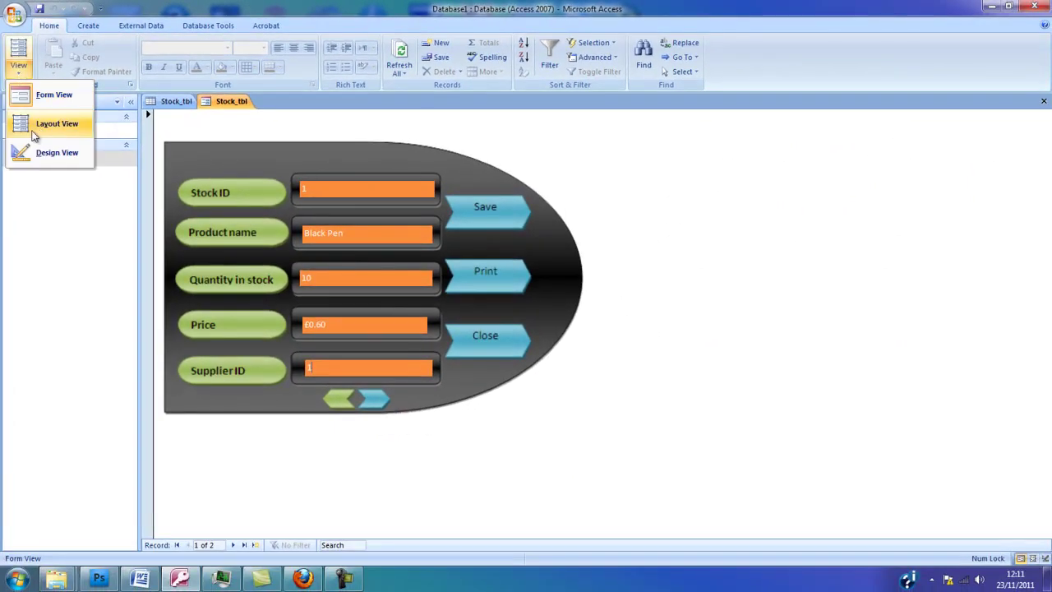
{"action": "left_click", "coordinate": [38, 158]}
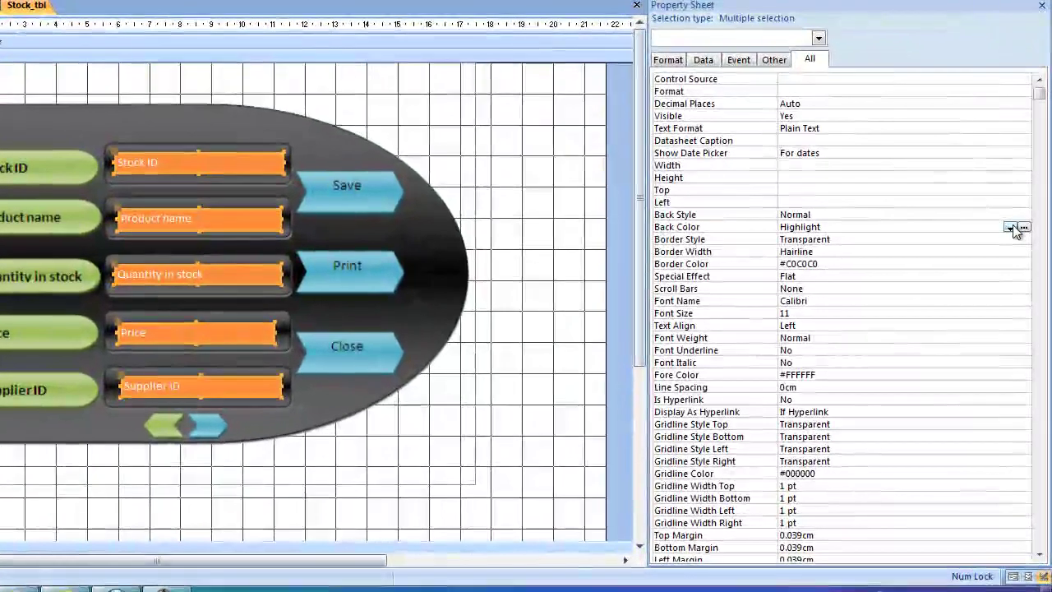
{"action": "left_click", "coordinate": [1013, 215]}
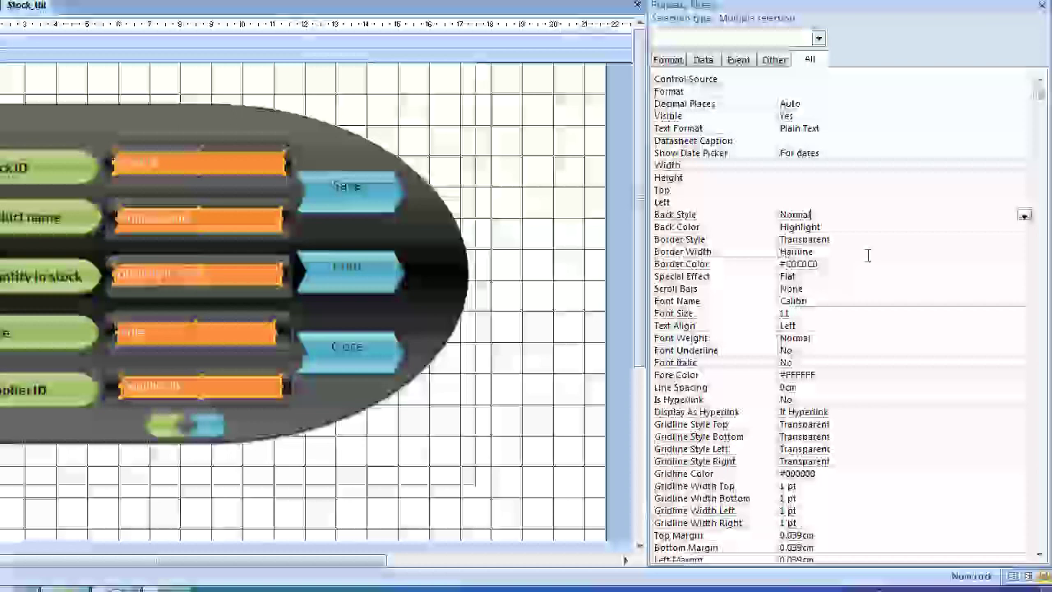
{"action": "left_click", "coordinate": [1024, 215]}
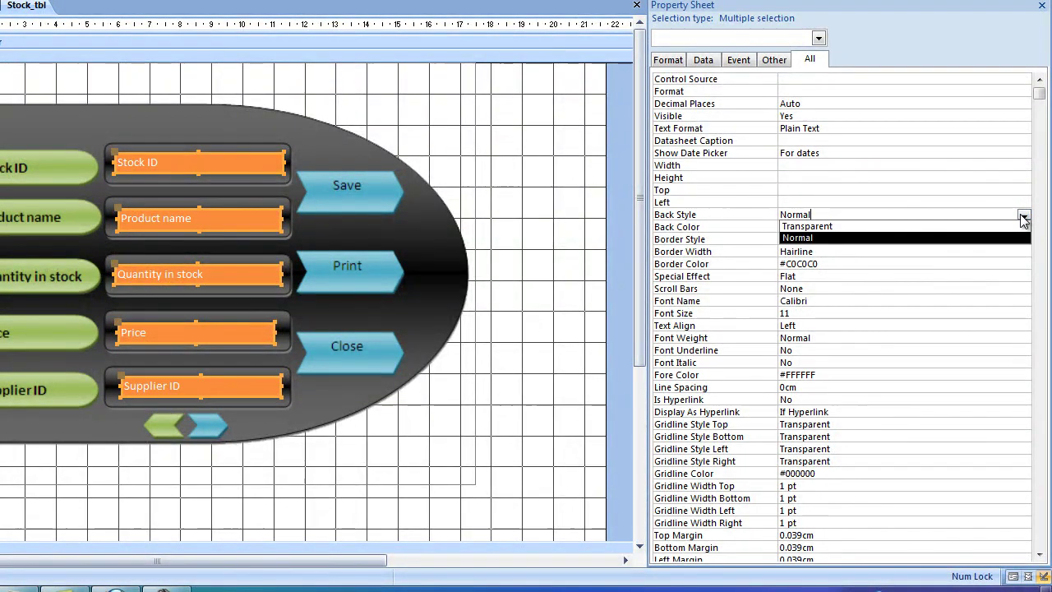
{"action": "left_click", "coordinate": [878, 227]}
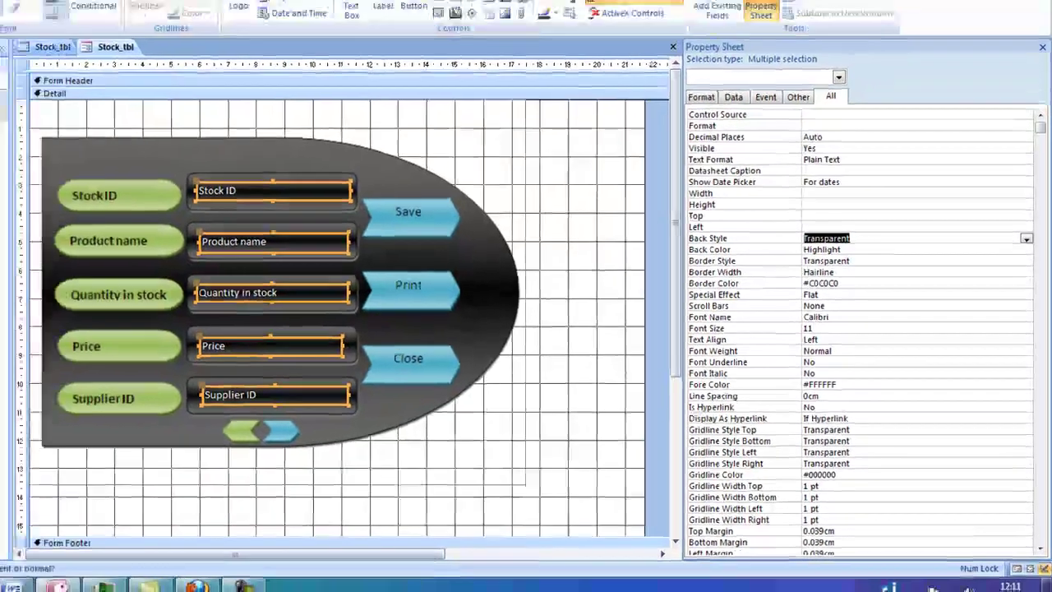
{"action": "left_click", "coordinate": [18, 56]}
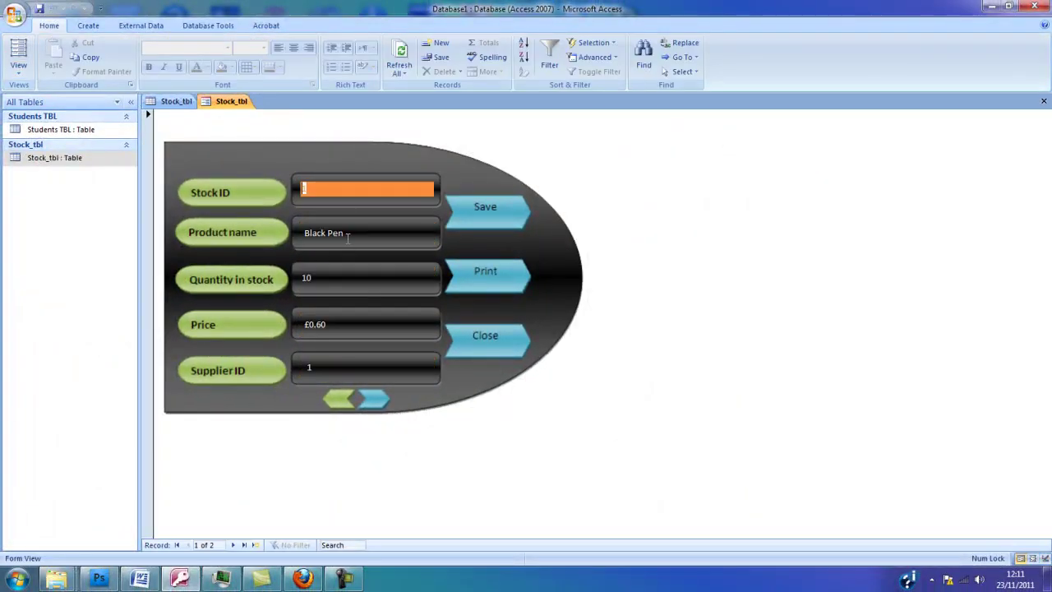
{"action": "left_click", "coordinate": [321, 226]}
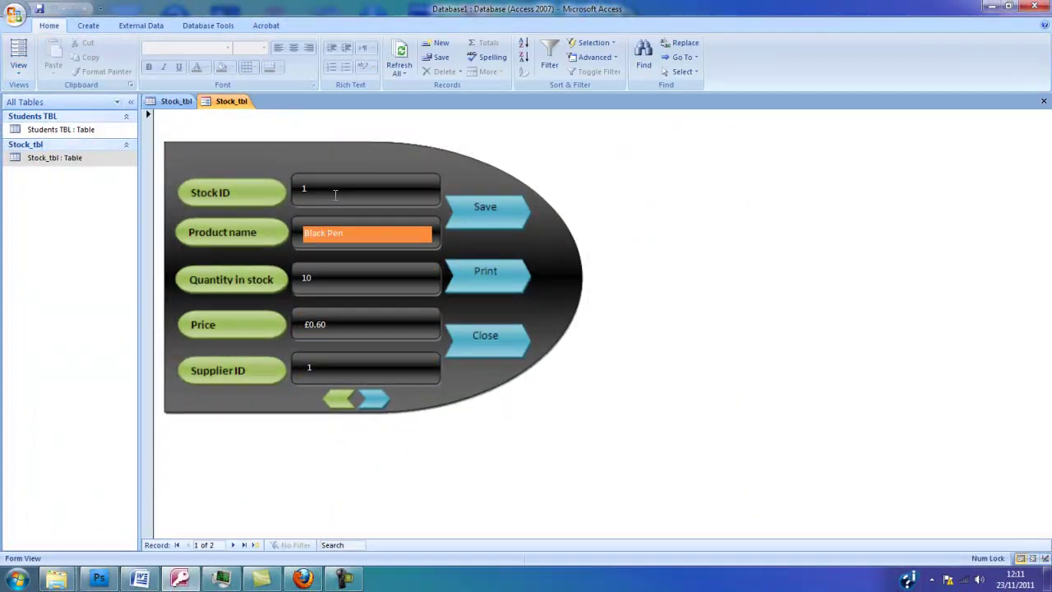
{"action": "left_click", "coordinate": [334, 194]}
{"action": "left_click", "coordinate": [336, 266]}
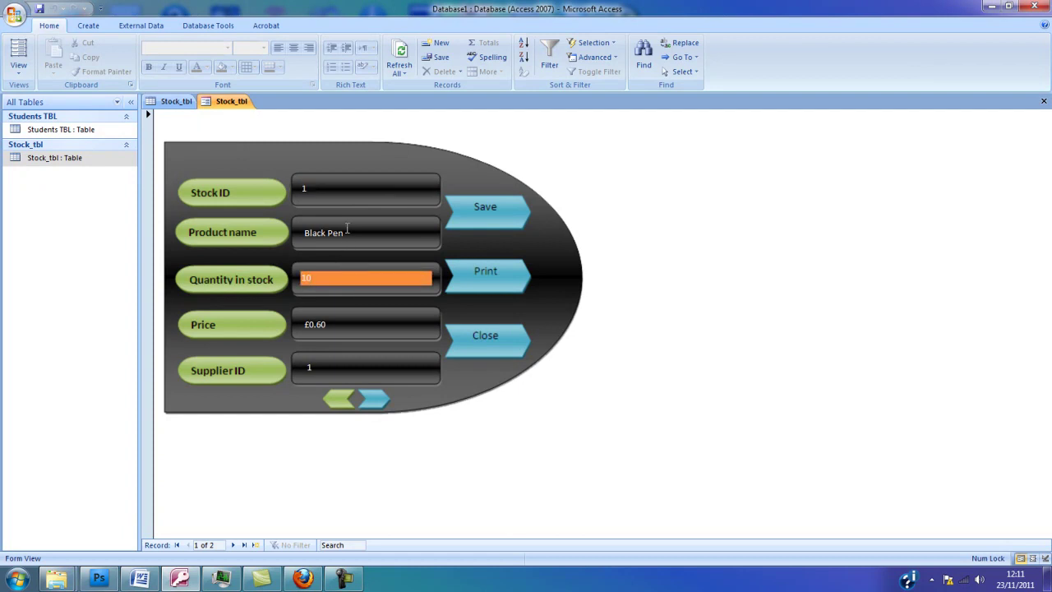
{"action": "key", "text": "shift+Tab"}
{"action": "left_click", "coordinate": [345, 323]}
{"action": "key", "text": "shift+Tab"}
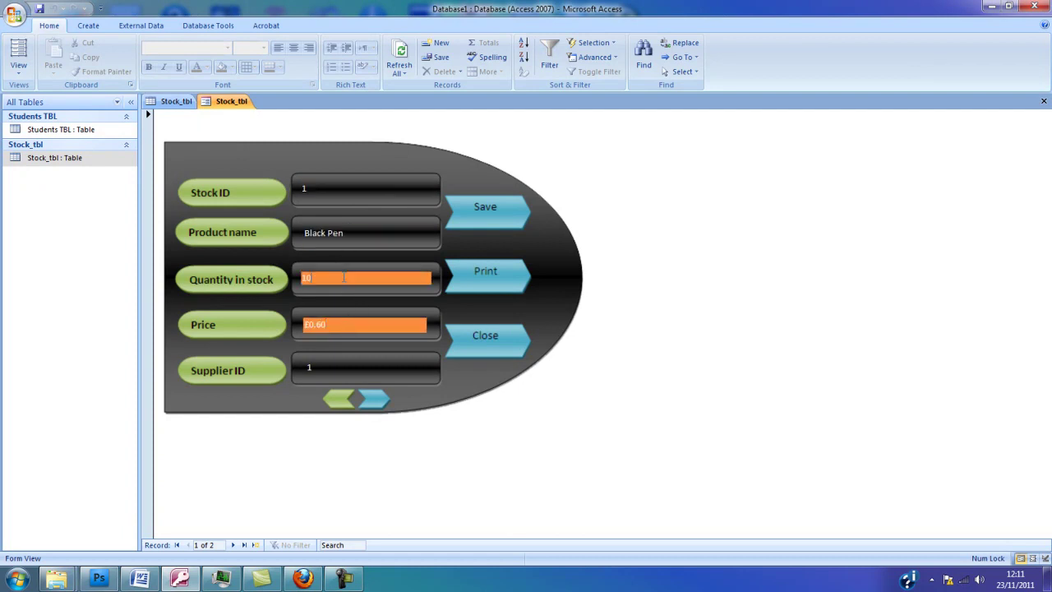
{"action": "left_click", "coordinate": [349, 368]}
{"action": "left_click", "coordinate": [324, 237]}
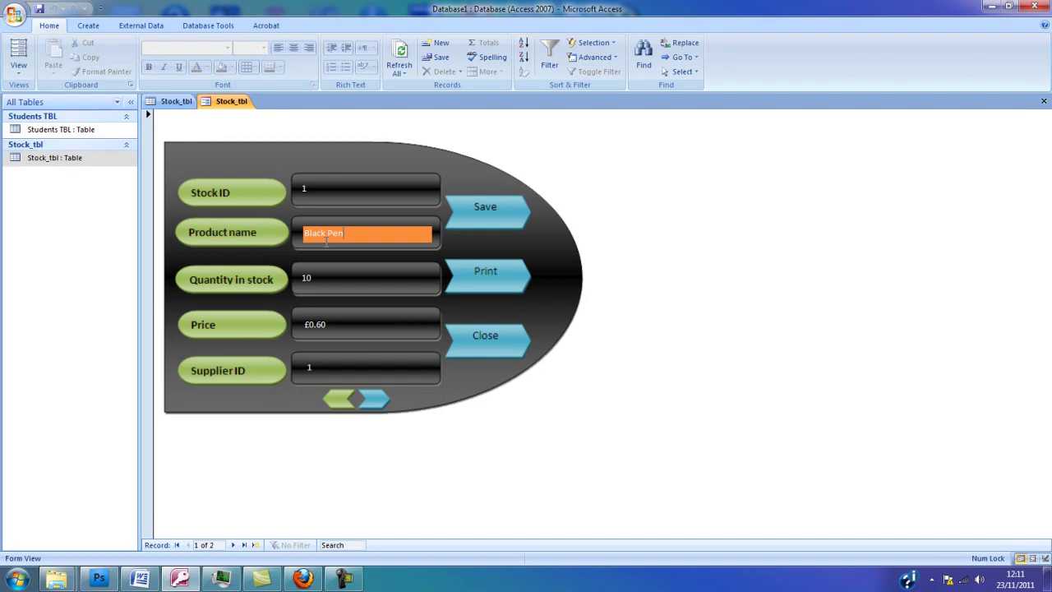